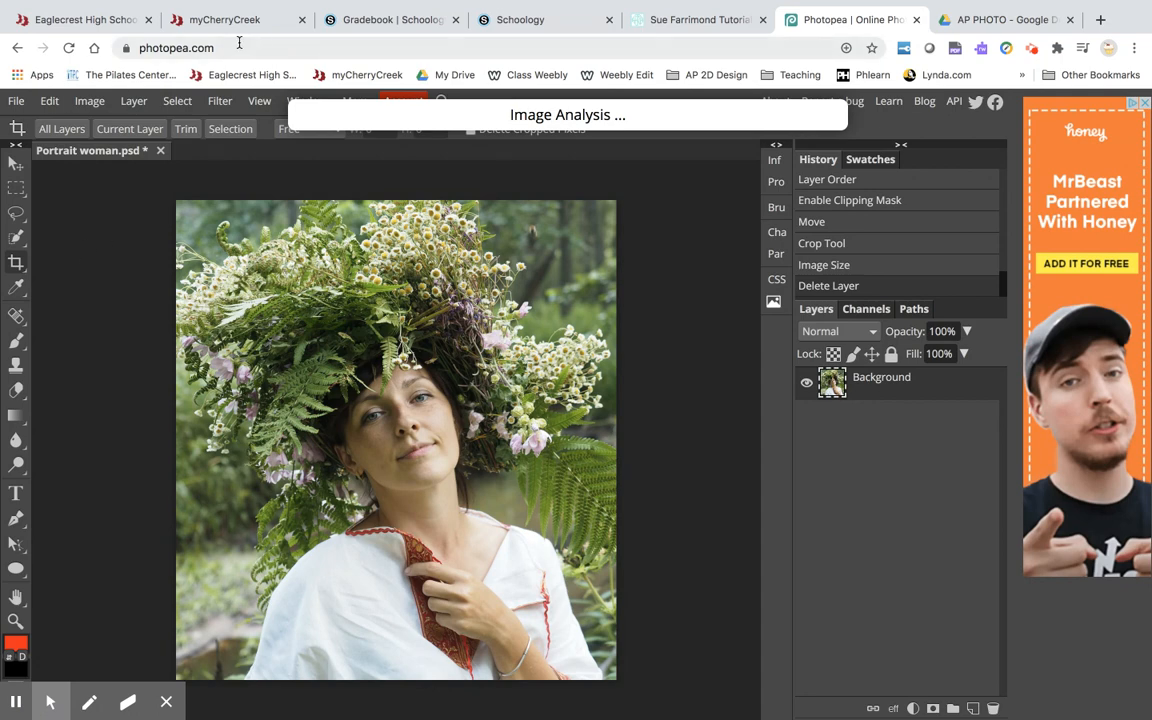
Crop the portrait tighter around the woman's head and shoulders with the Crop tool.
click(16, 262)
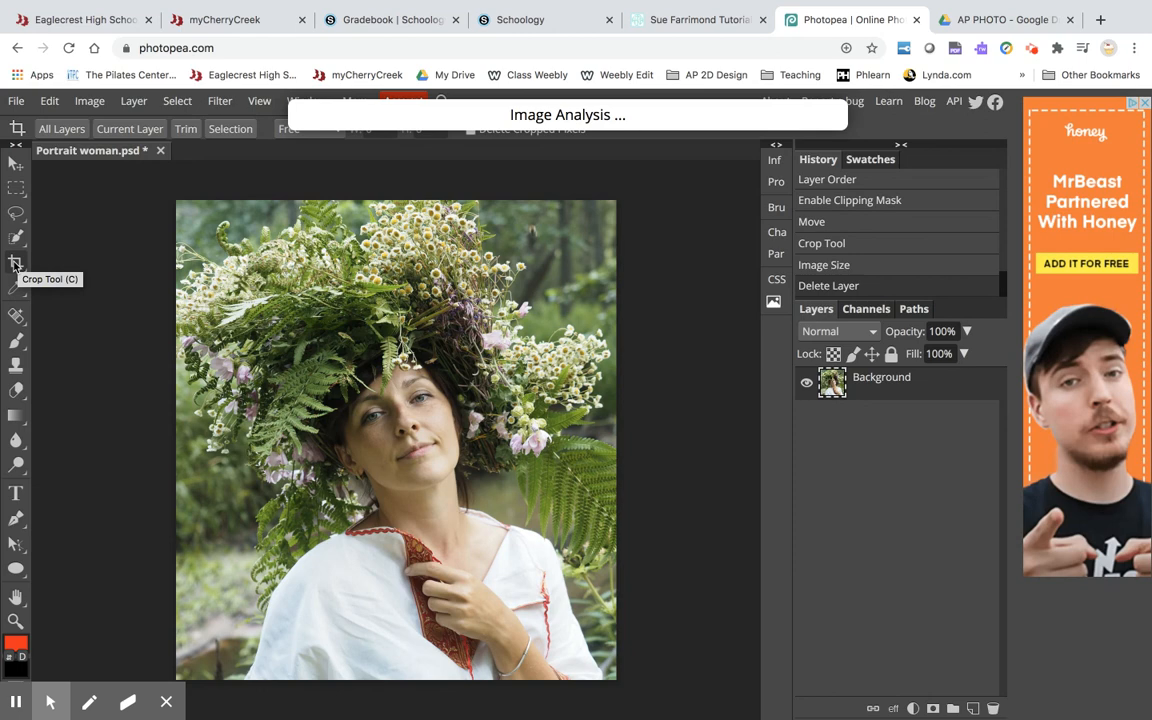
drag(199, 230, 617, 678)
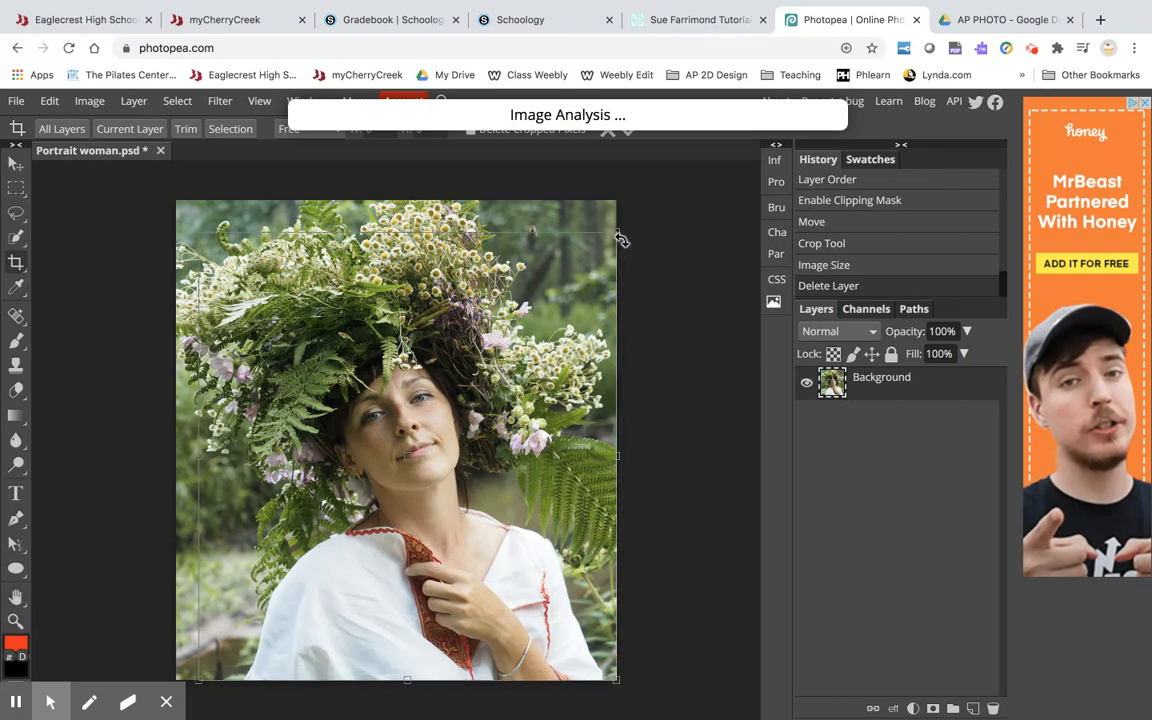
drag(618, 236, 573, 283)
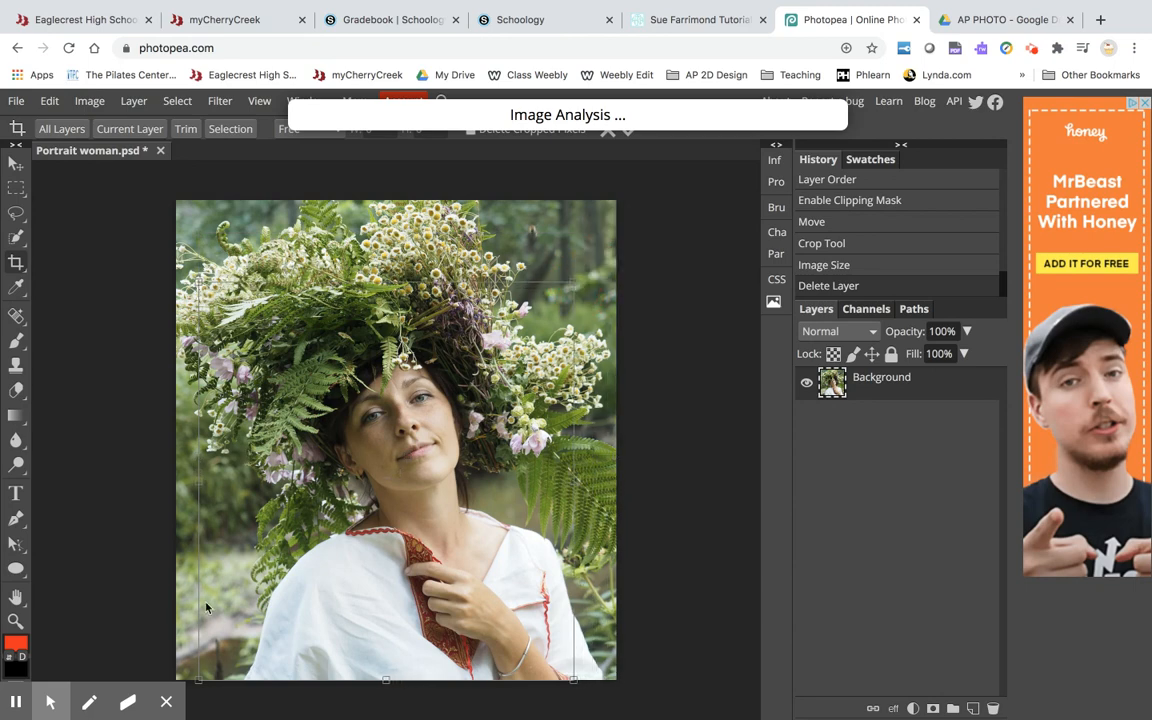
drag(199, 679, 248, 674)
drag(490, 500, 494, 512)
key(Return)
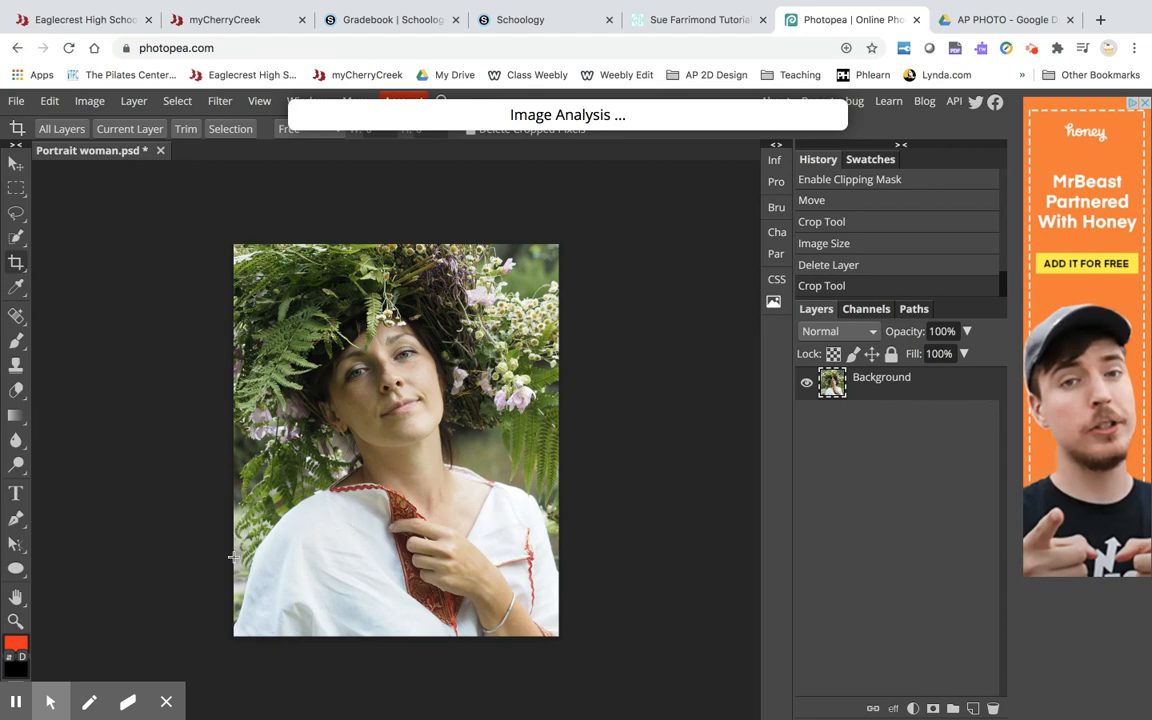
Choose the Line tool and draw three parallel diagonal lines across the face, running from upper left to lower right.
right_click(16, 568)
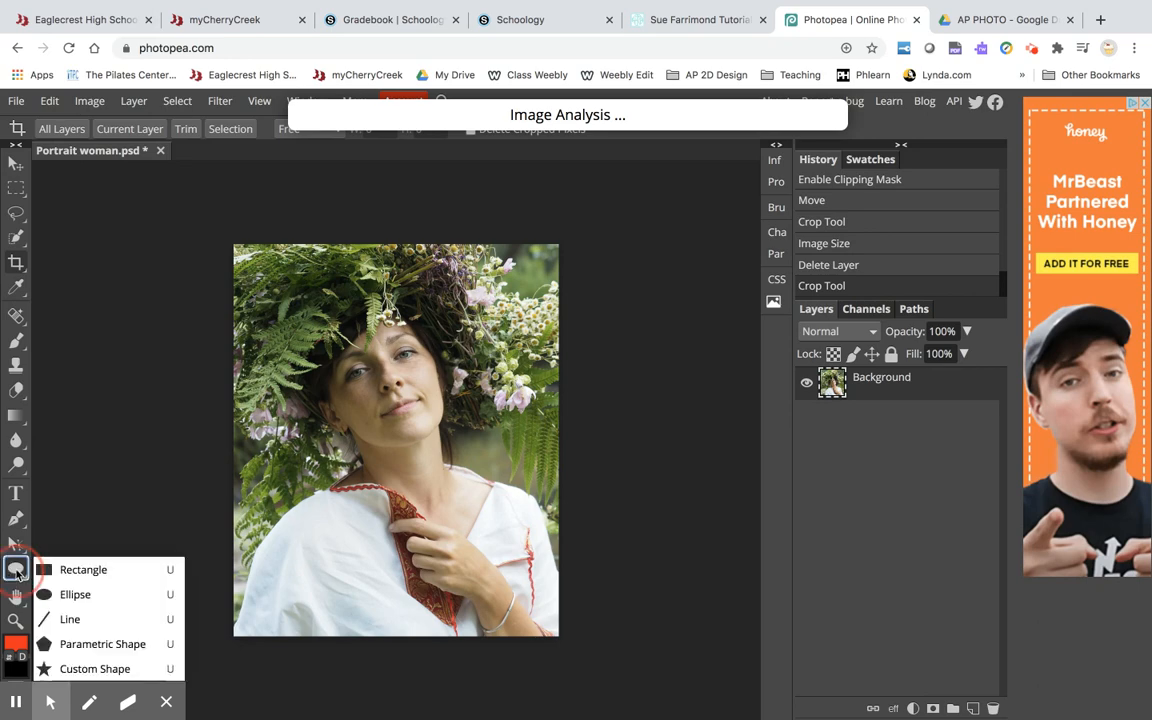
click(82, 569)
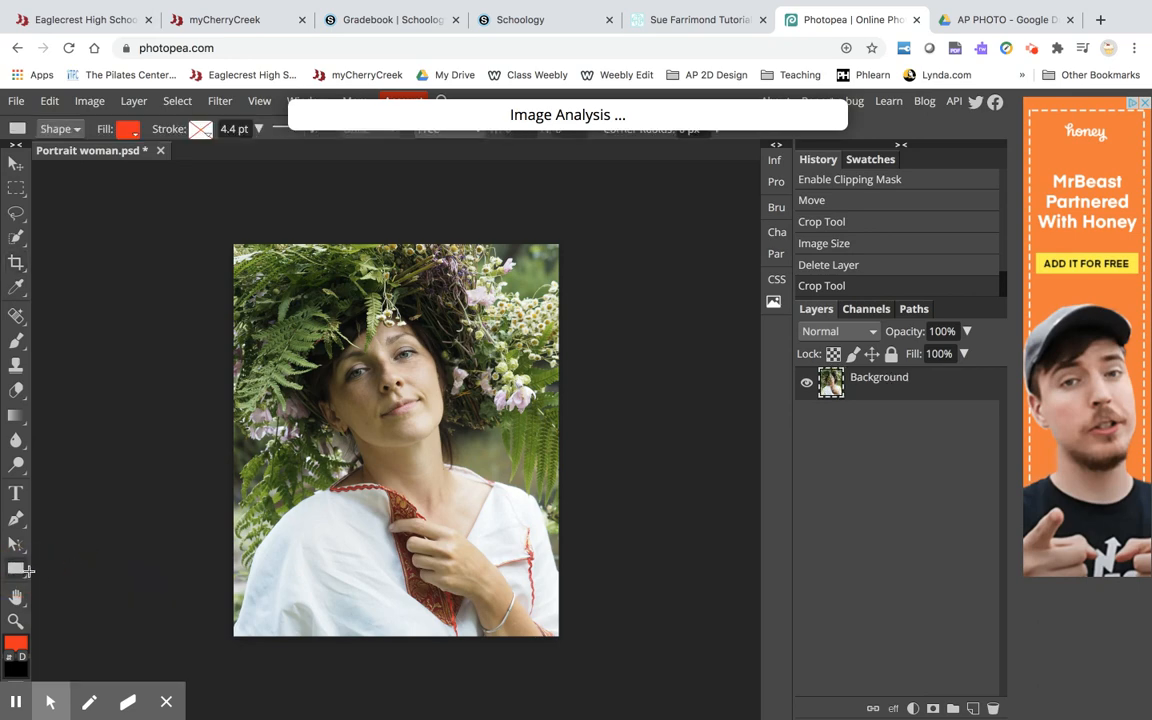
right_click(16, 570)
click(83, 570)
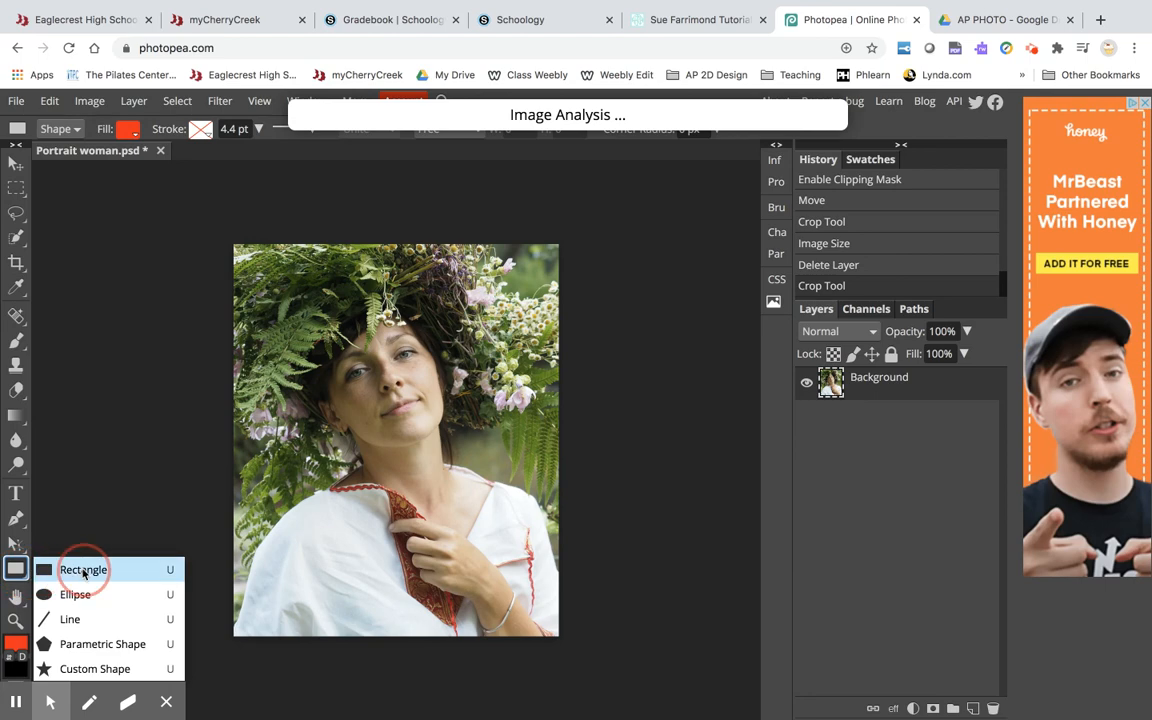
click(73, 619)
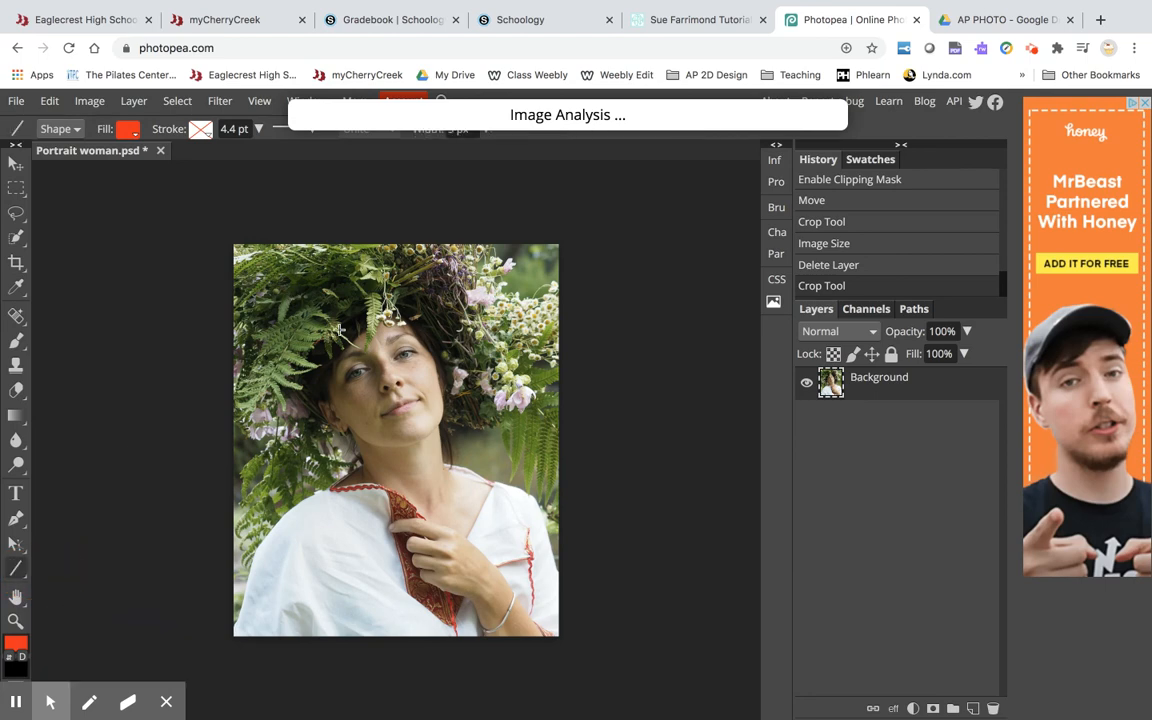
mouse_move(286, 295)
mouse_down()
mouse_move(370, 390)
mouse_move(407, 458)
mouse_up()
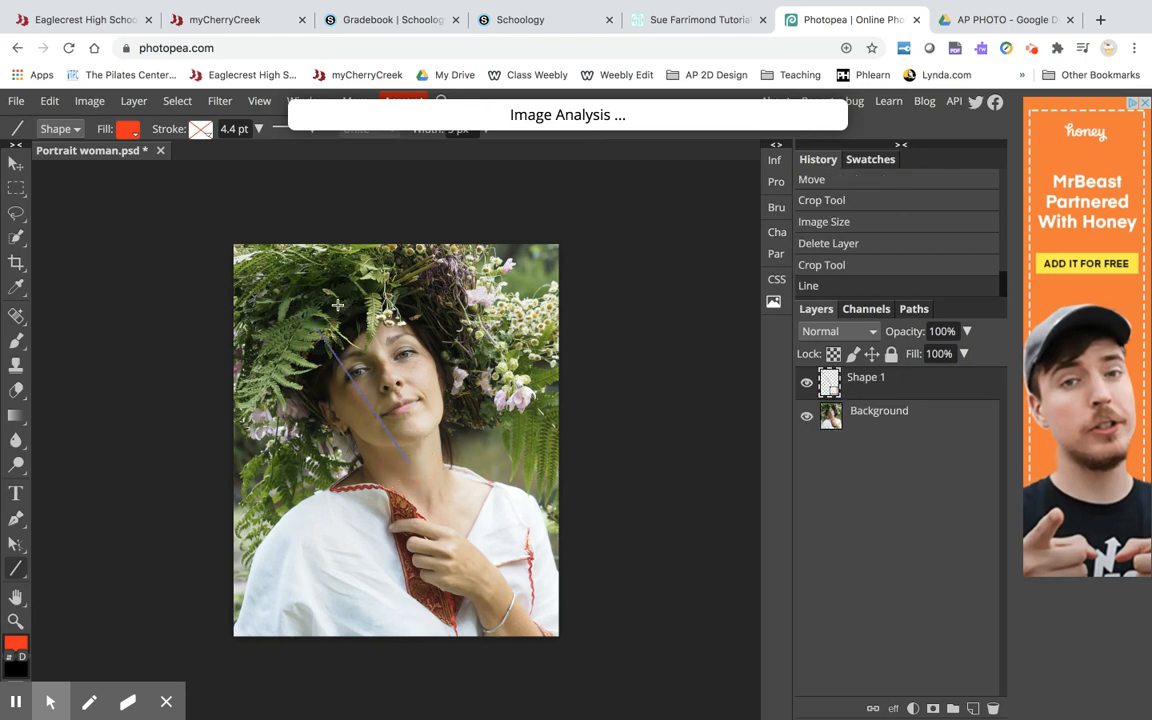
drag(288, 268, 420, 457)
drag(297, 262, 415, 441)
Draw more diagonal lines crossing the first ones over the face and hair.
drag(350, 252, 331, 470)
drag(362, 268, 312, 440)
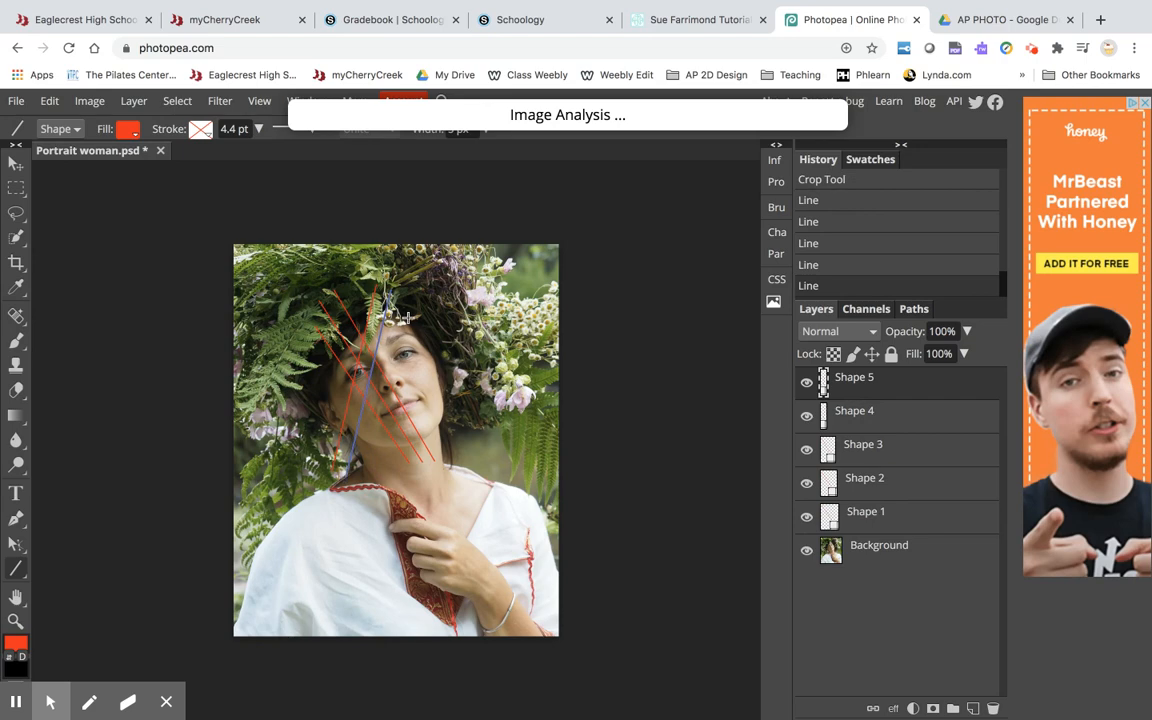
mouse_move(416, 300)
mouse_down()
mouse_move(344, 358)
mouse_move(335, 440)
mouse_move(368, 470)
mouse_up()
drag(437, 292, 384, 484)
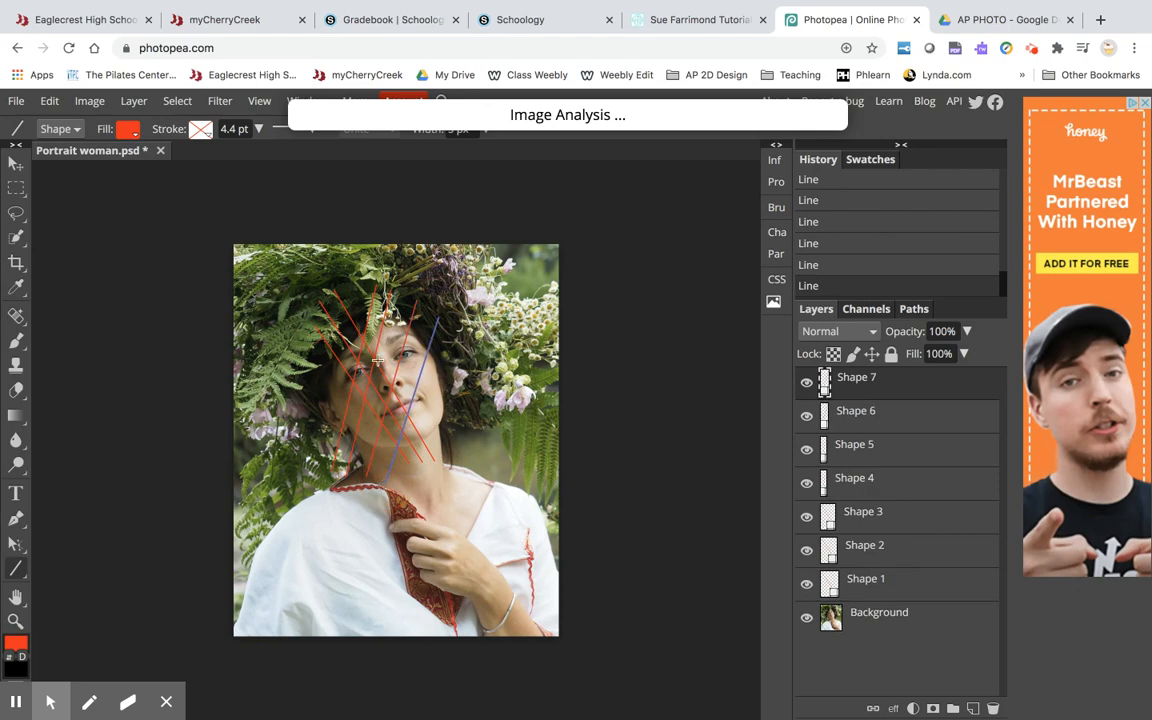
drag(313, 254, 447, 456)
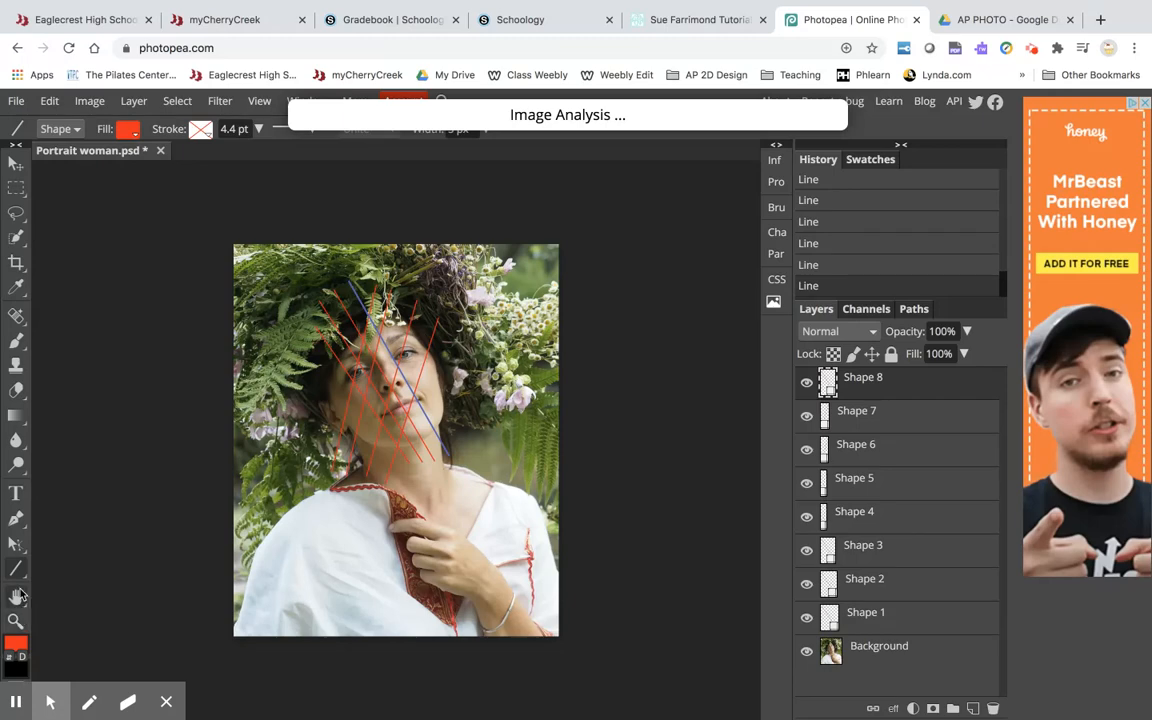
Switch to the Ellipse tool and draw three tall thin ovals over the chest and two horizontal ovals.
click(16, 569)
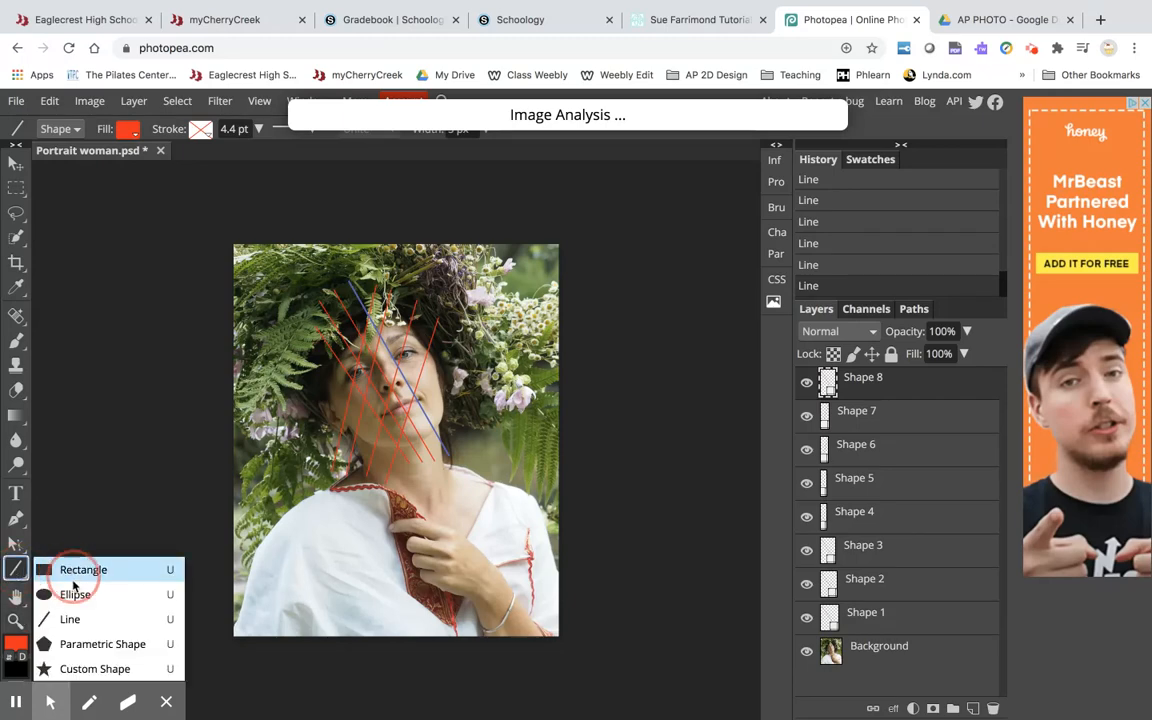
click(73, 596)
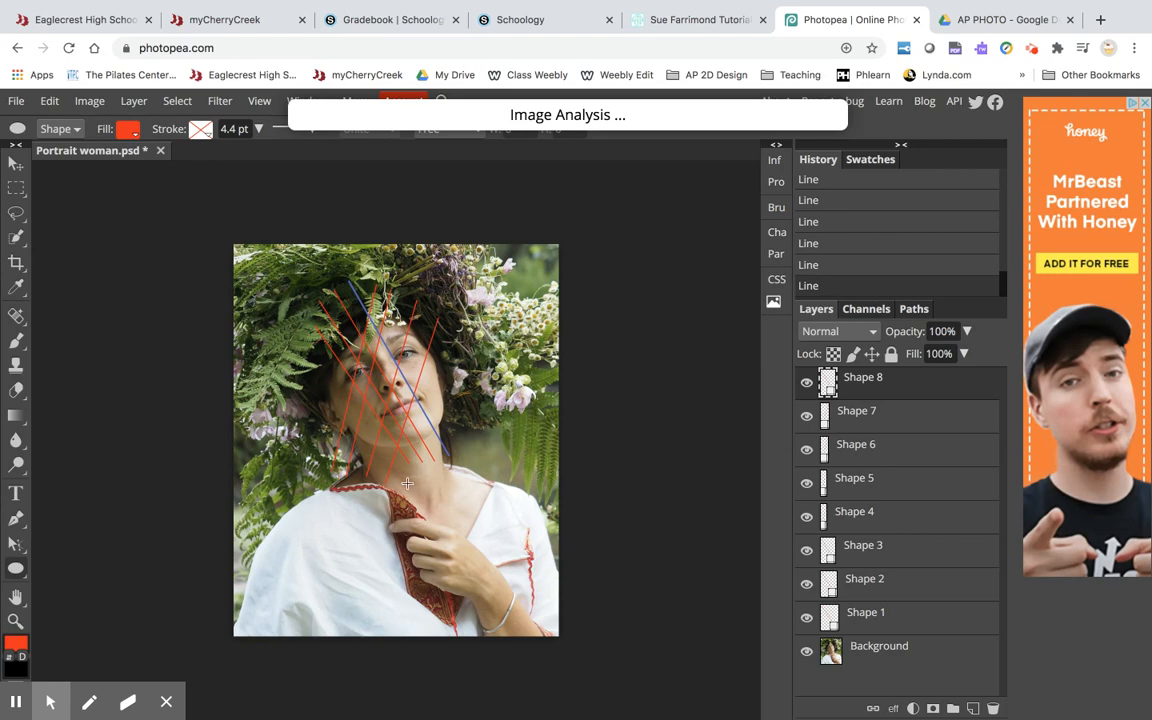
drag(383, 478, 398, 598)
drag(405, 484, 414, 610)
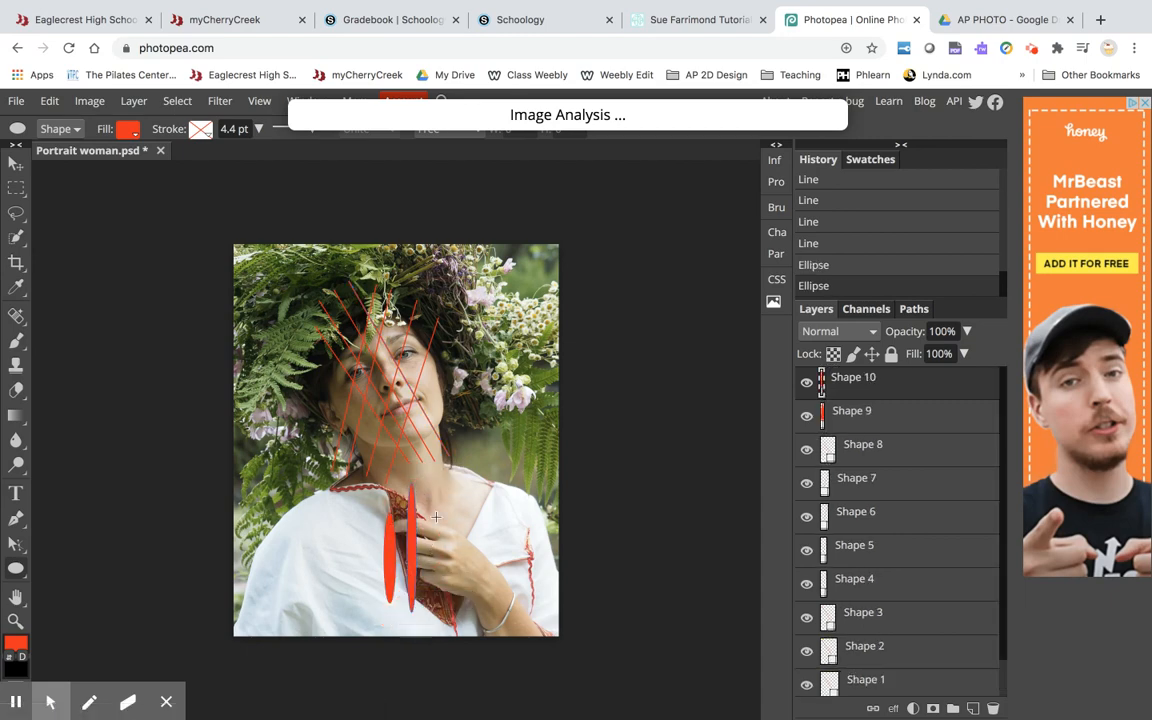
drag(428, 477, 437, 616)
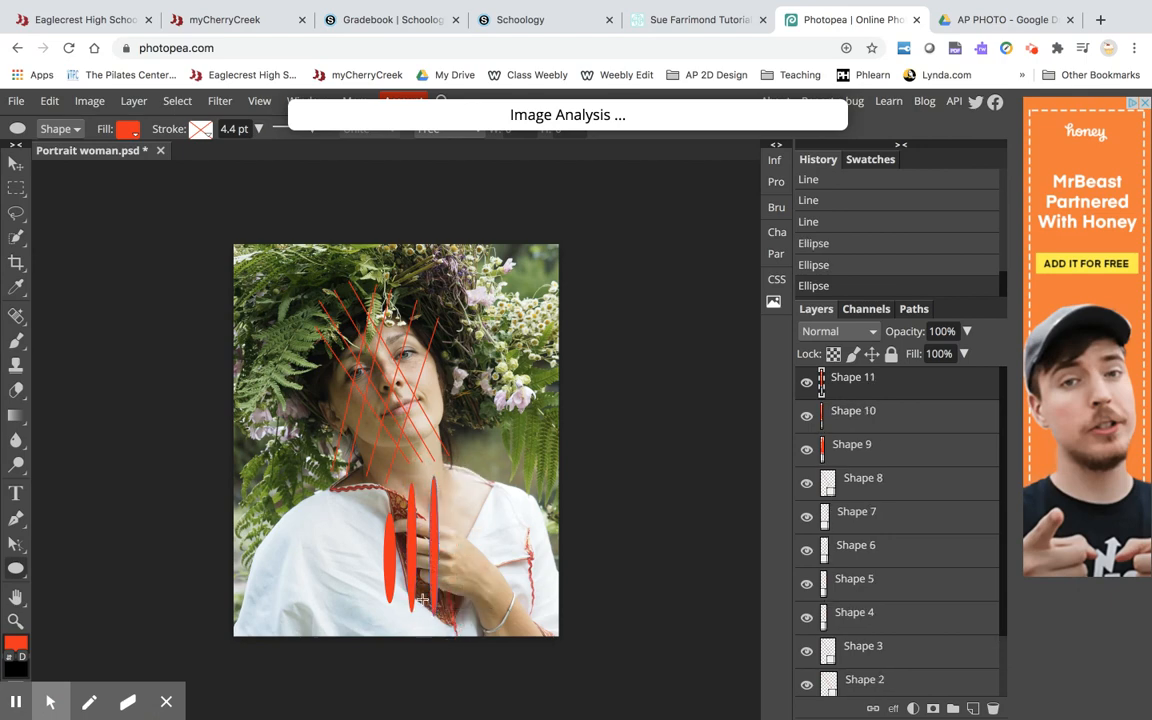
drag(355, 542, 483, 560)
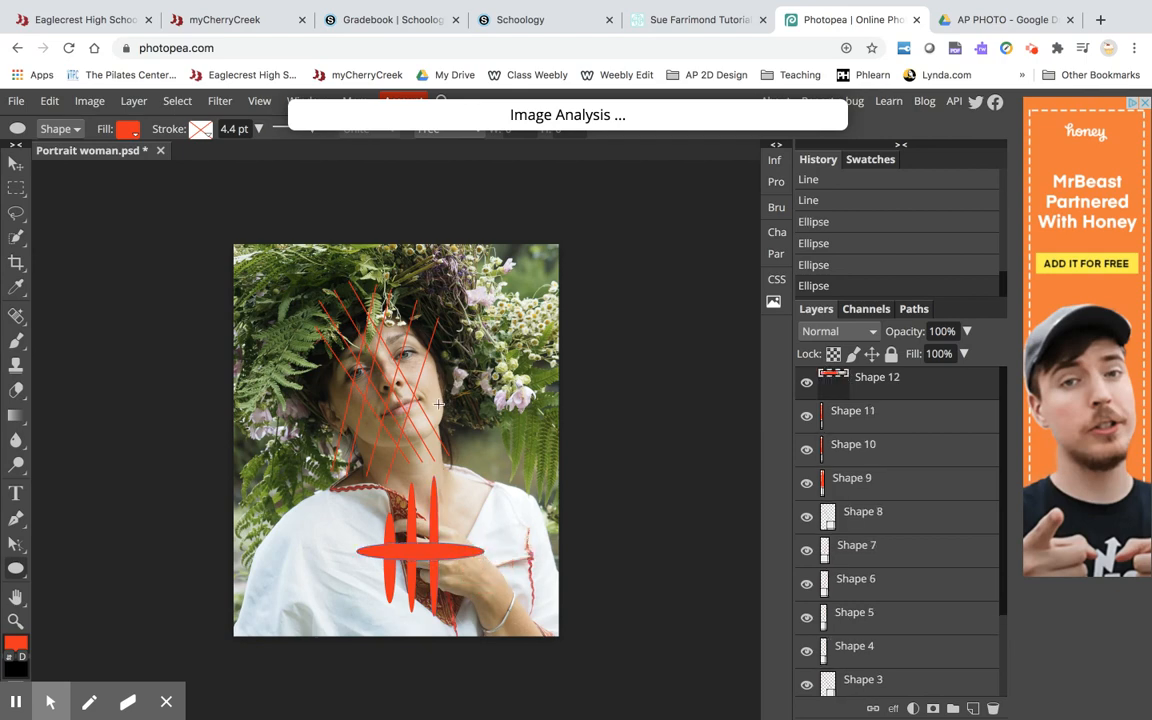
drag(389, 350, 529, 395)
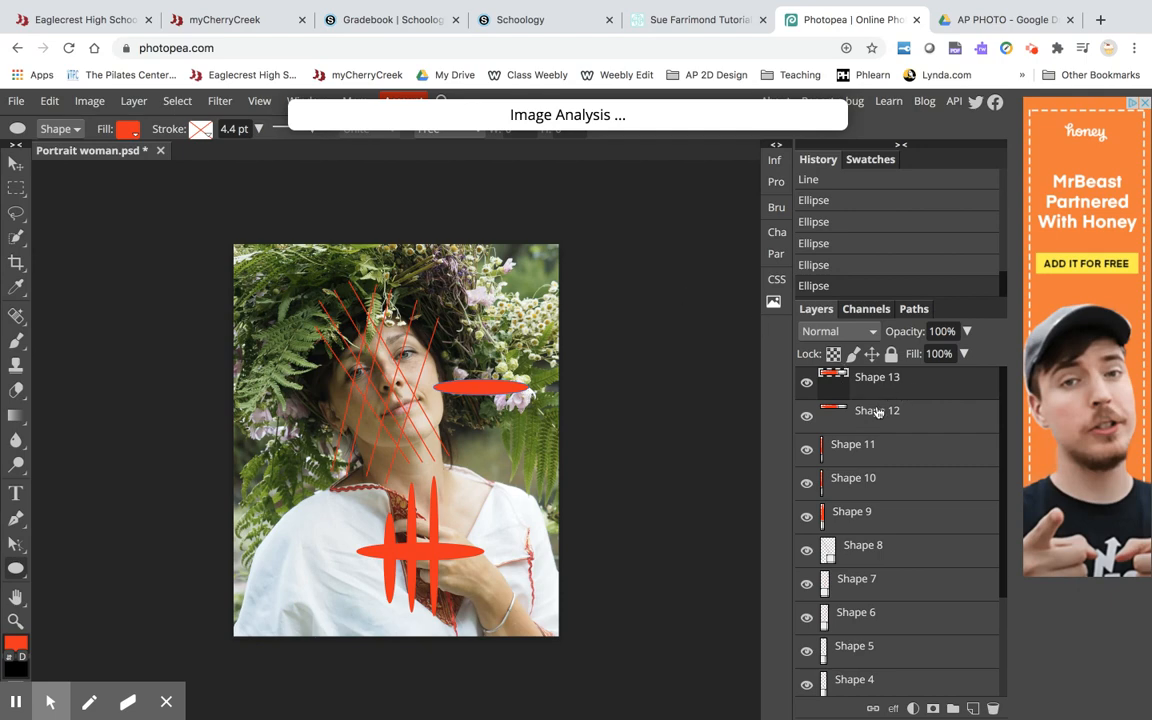
Merge all the line and oval shape layers down into a single shape layer.
scroll(855, 600, down, 3)
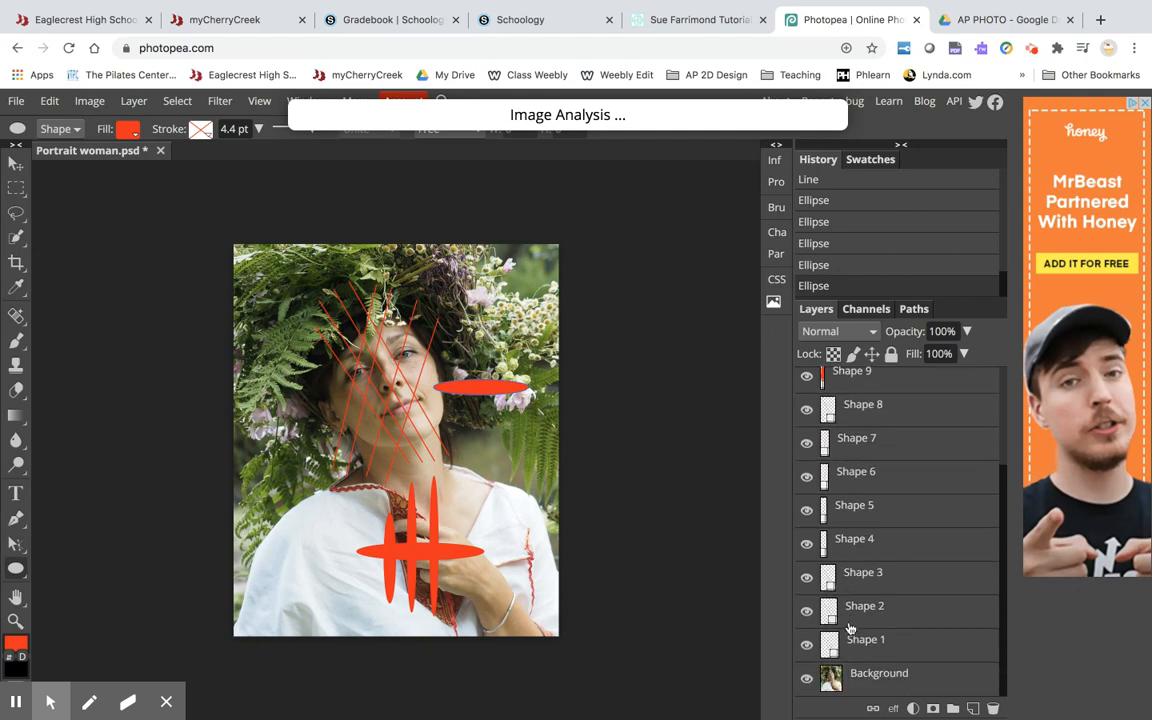
scroll(855, 610, up, 3)
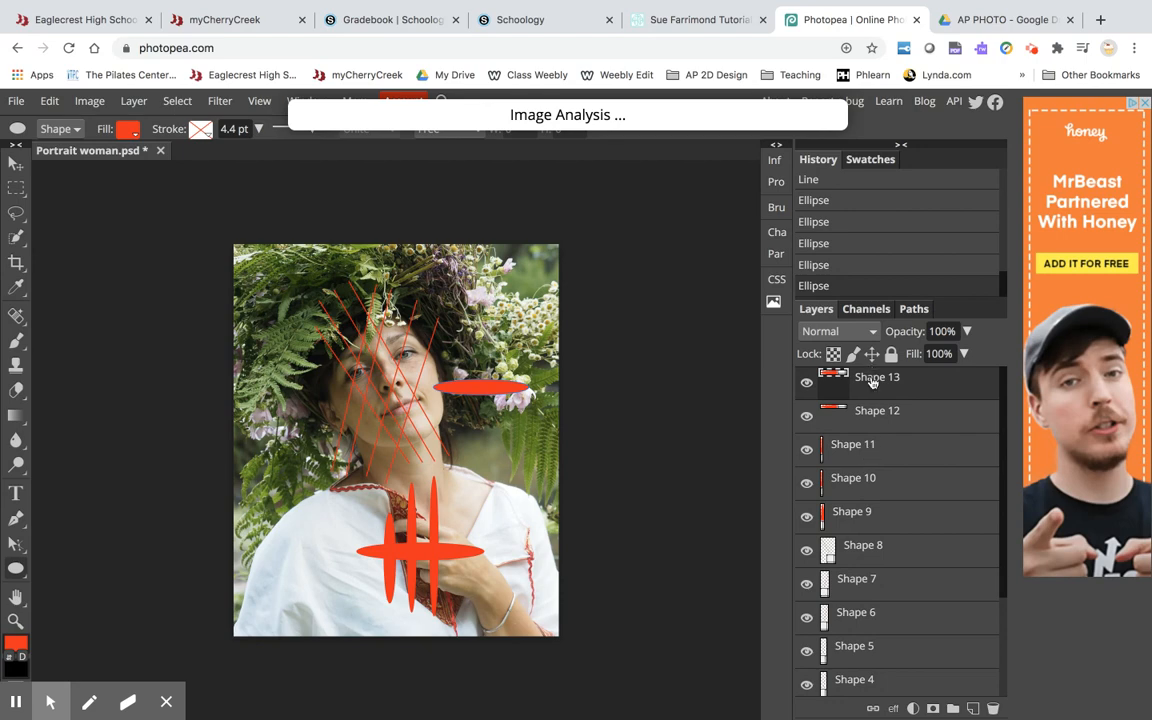
click(133, 100)
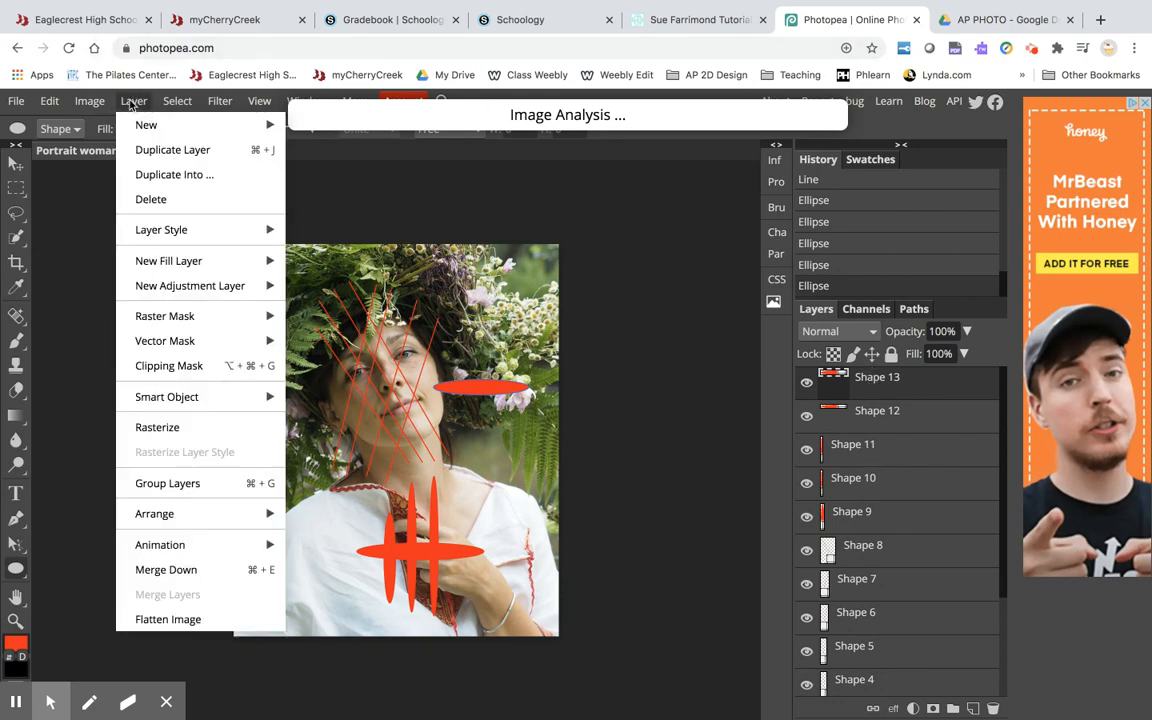
click(160, 570)
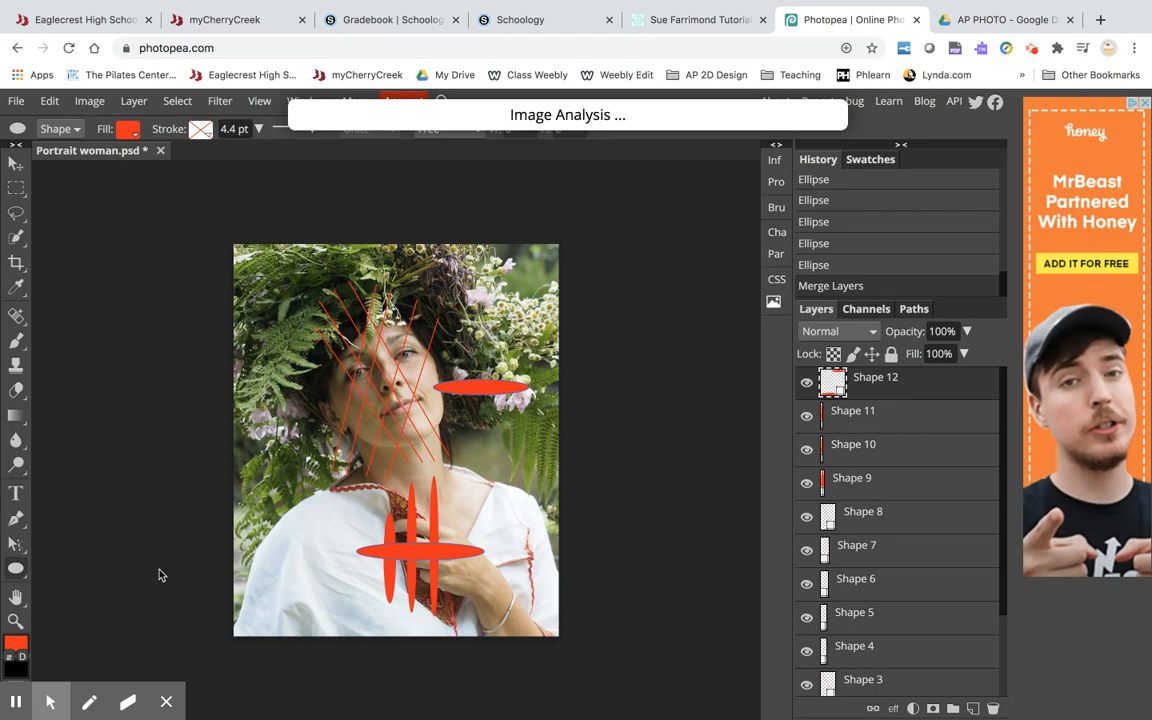
key(ctrl+e)
key(ctrl+e)
key(ctrl+e)
key(ctrl+e)
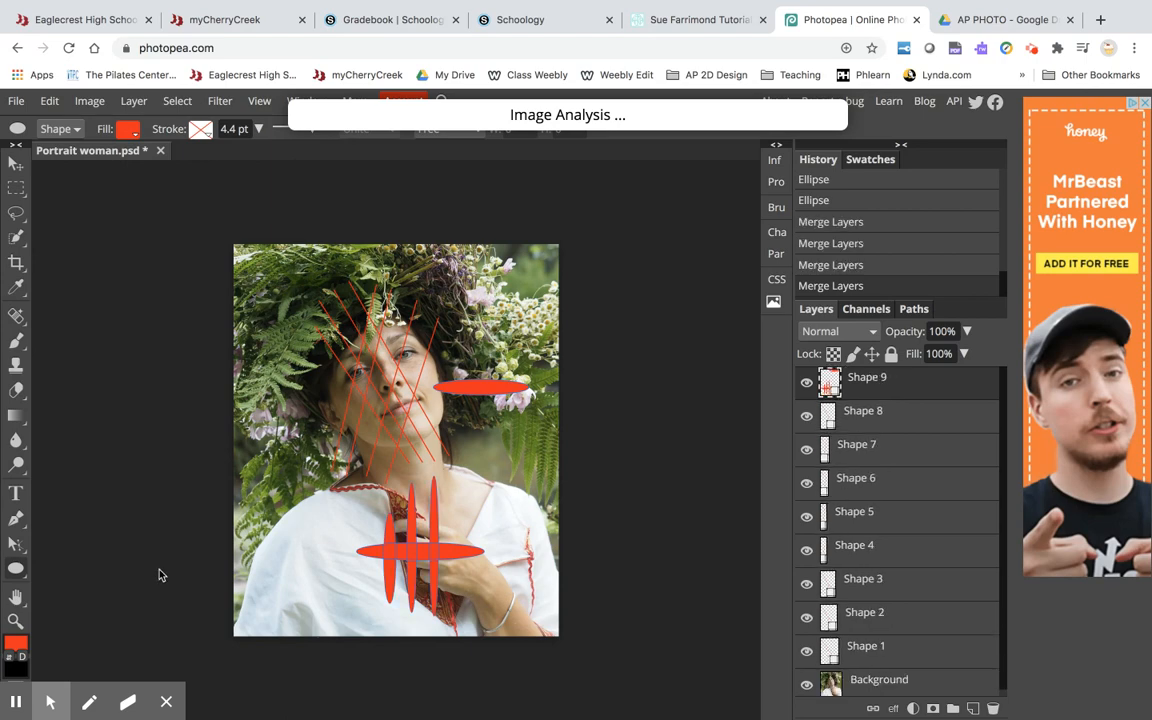
key(ctrl+e)
key(ctrl+e)
key(ctrl+e)
key(ctrl+e)
key(ctrl+e)
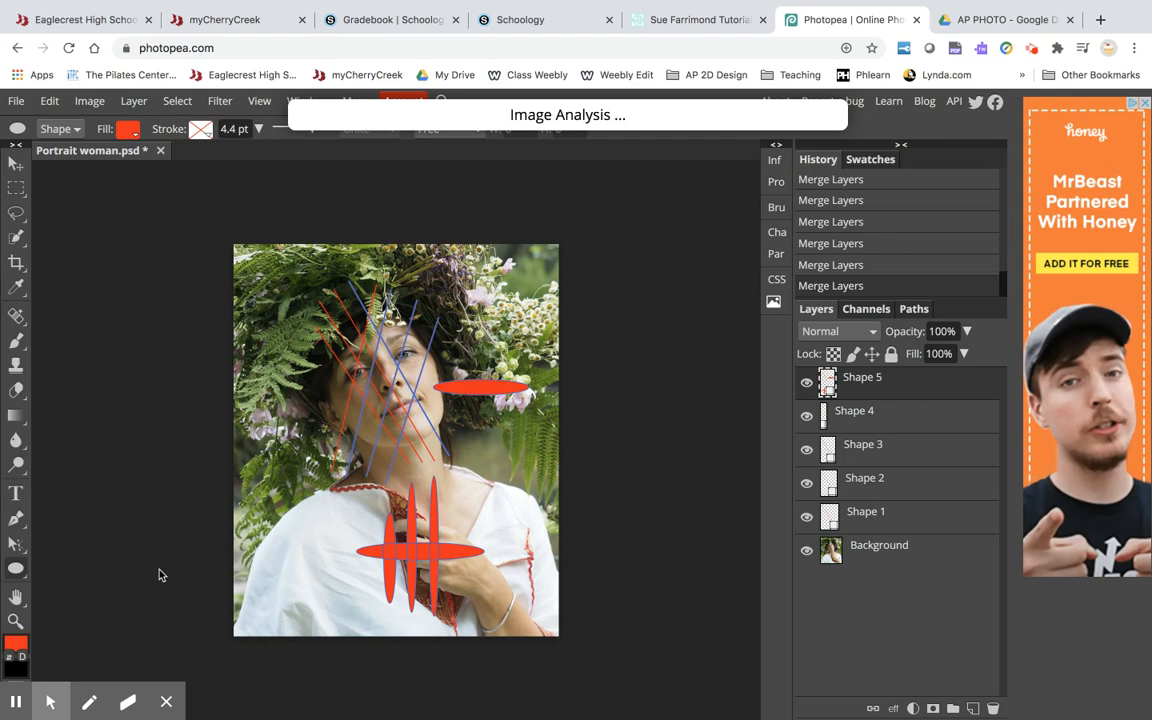
key(ctrl+e)
key(ctrl+e)
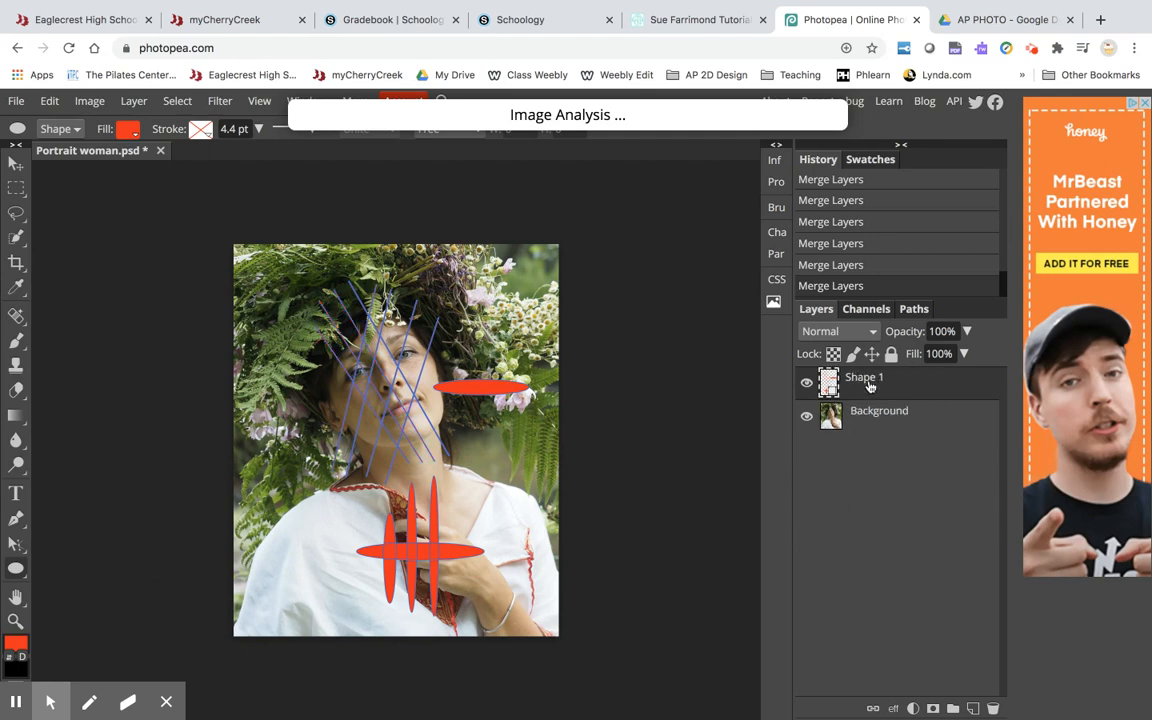
Duplicate the Background layer.
click(807, 418)
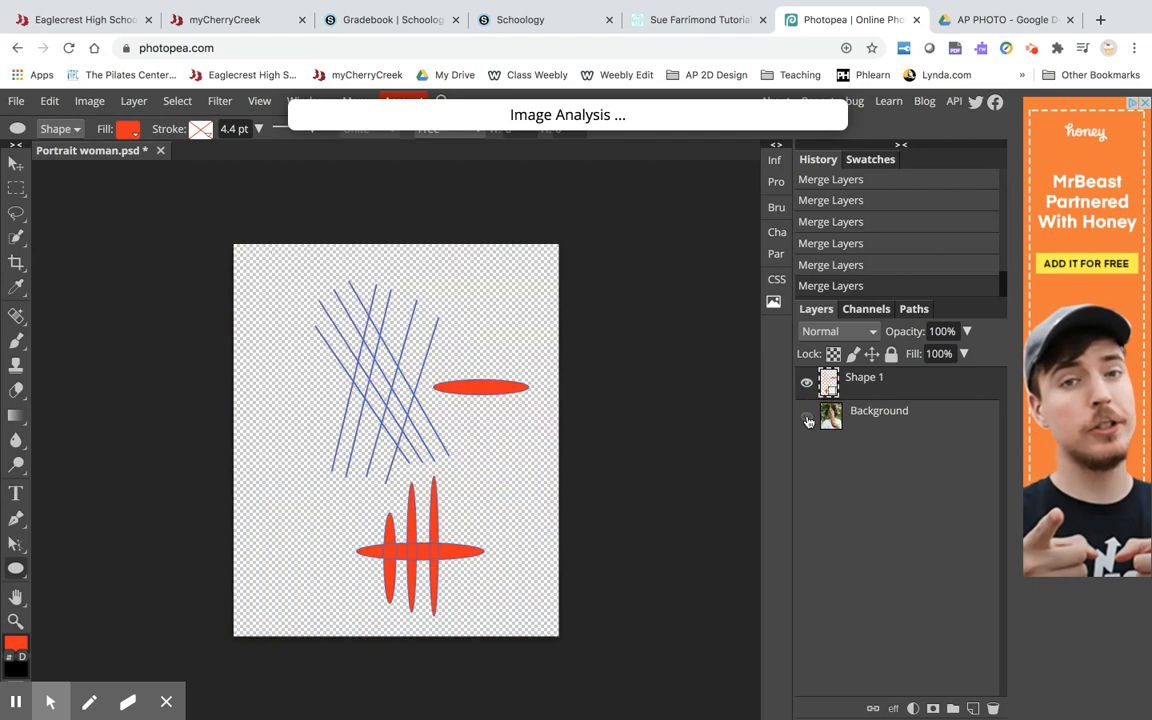
click(807, 418)
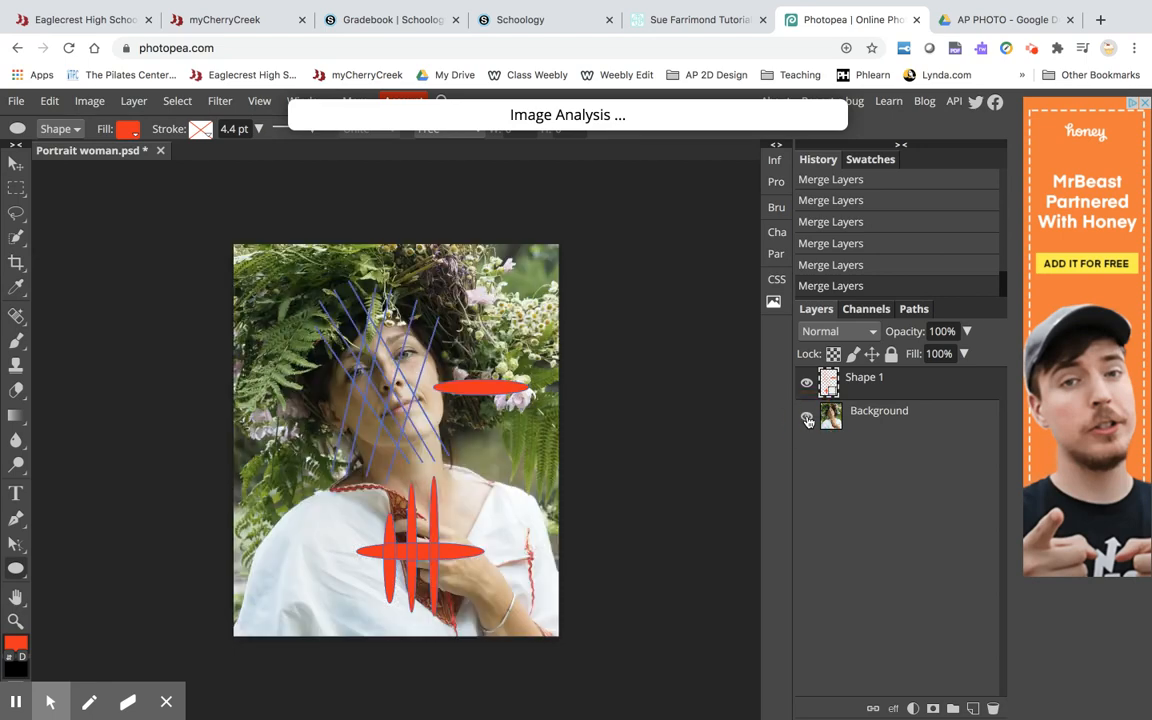
click(897, 422)
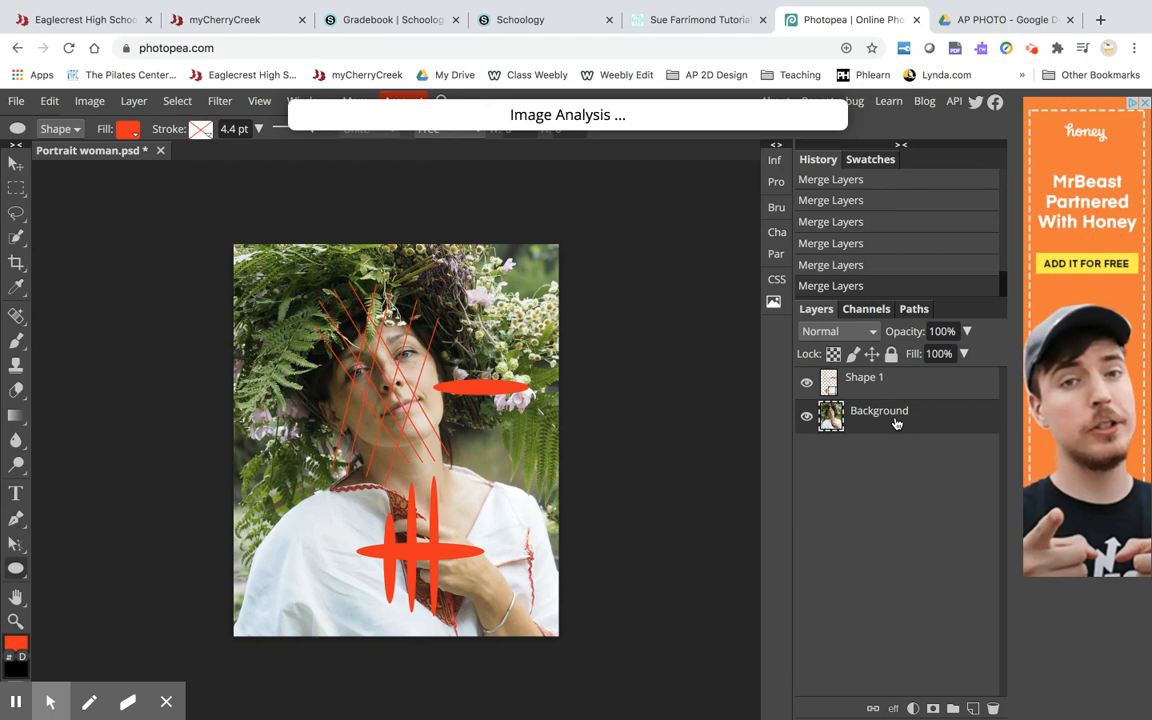
key(ctrl+j)
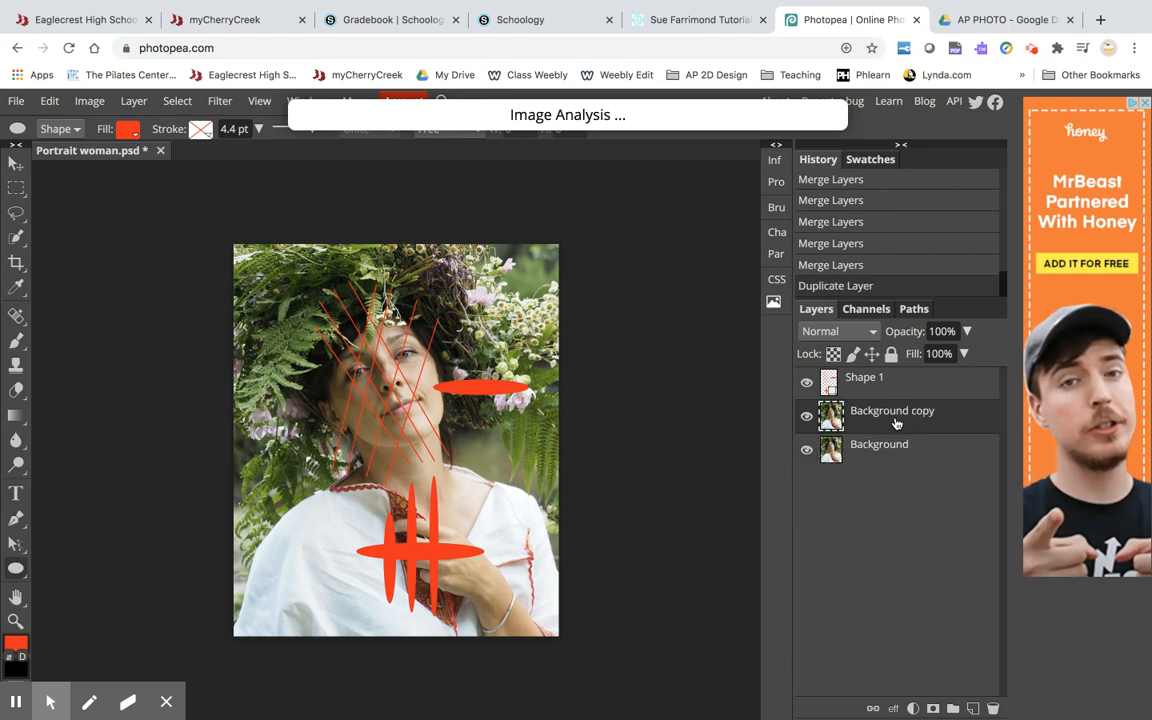
Move the Background copy above the shape layer and make it a clipping mask on the shapes.
drag(868, 415, 862, 372)
click(857, 384)
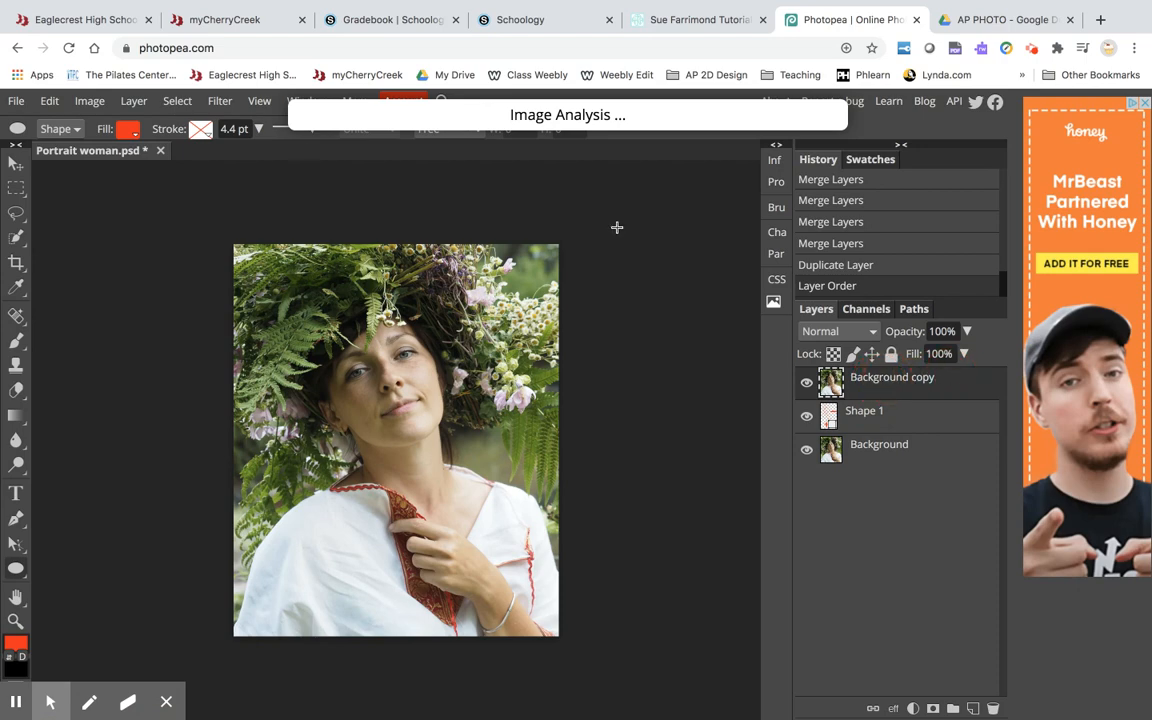
click(137, 102)
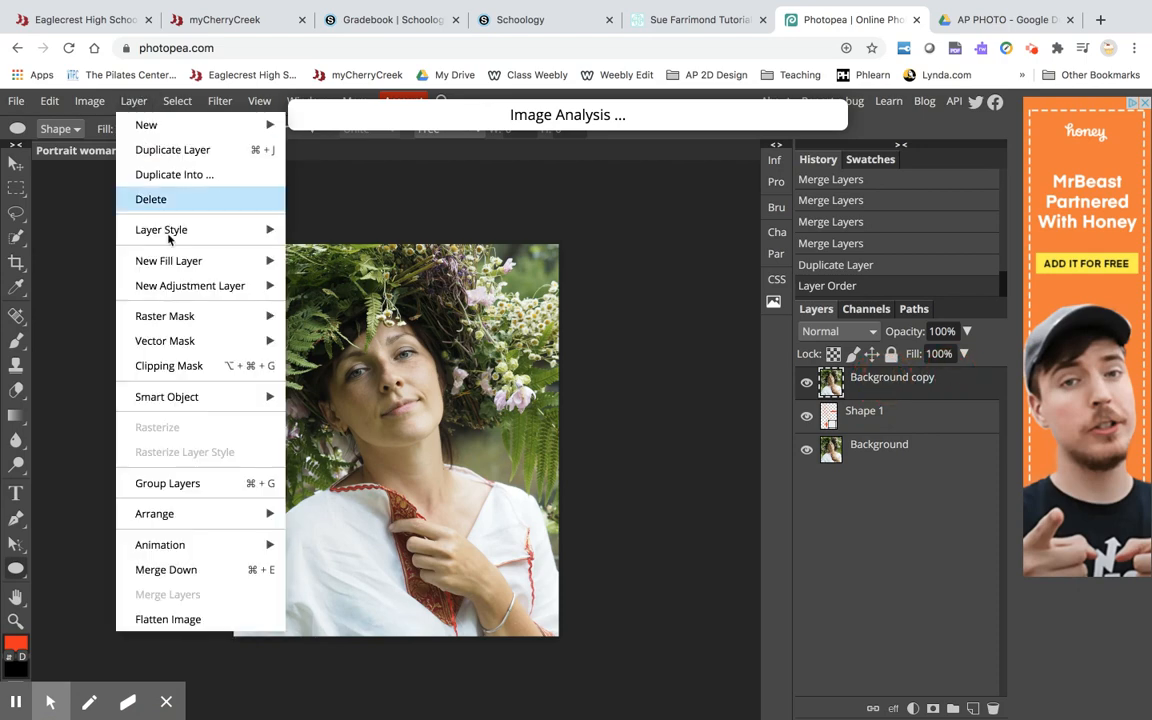
click(169, 366)
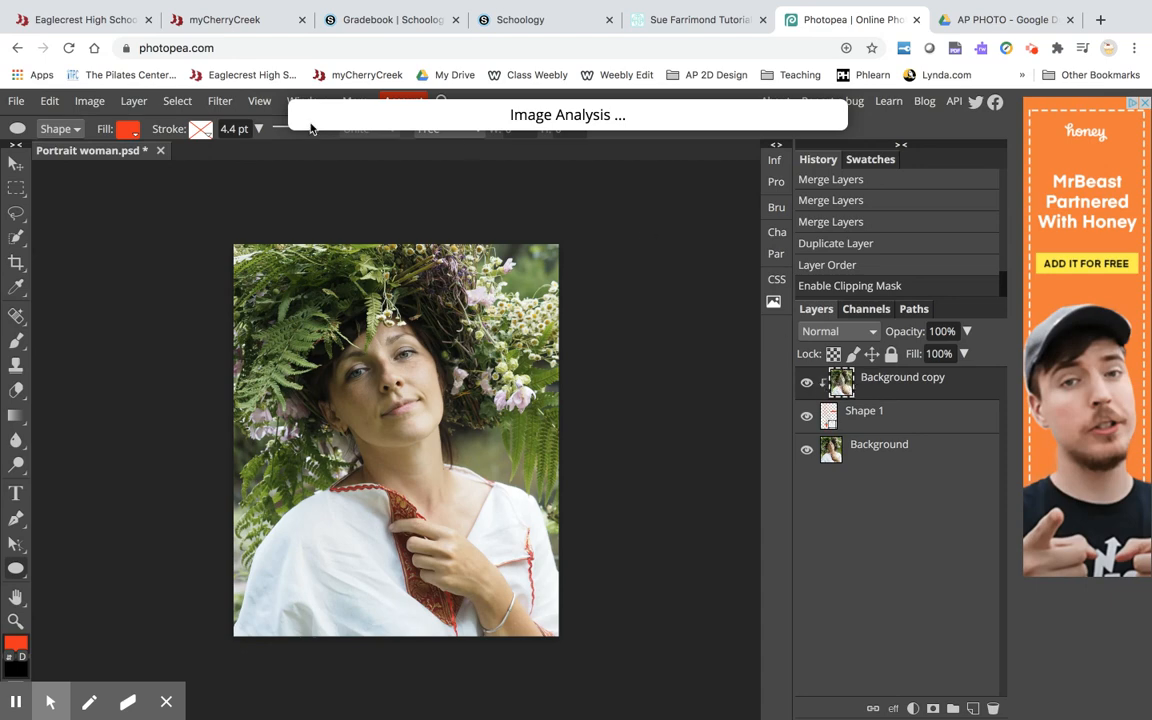
Shift the clipped background copy slightly left with the Move tool to offset it within the shapes.
click(10, 166)
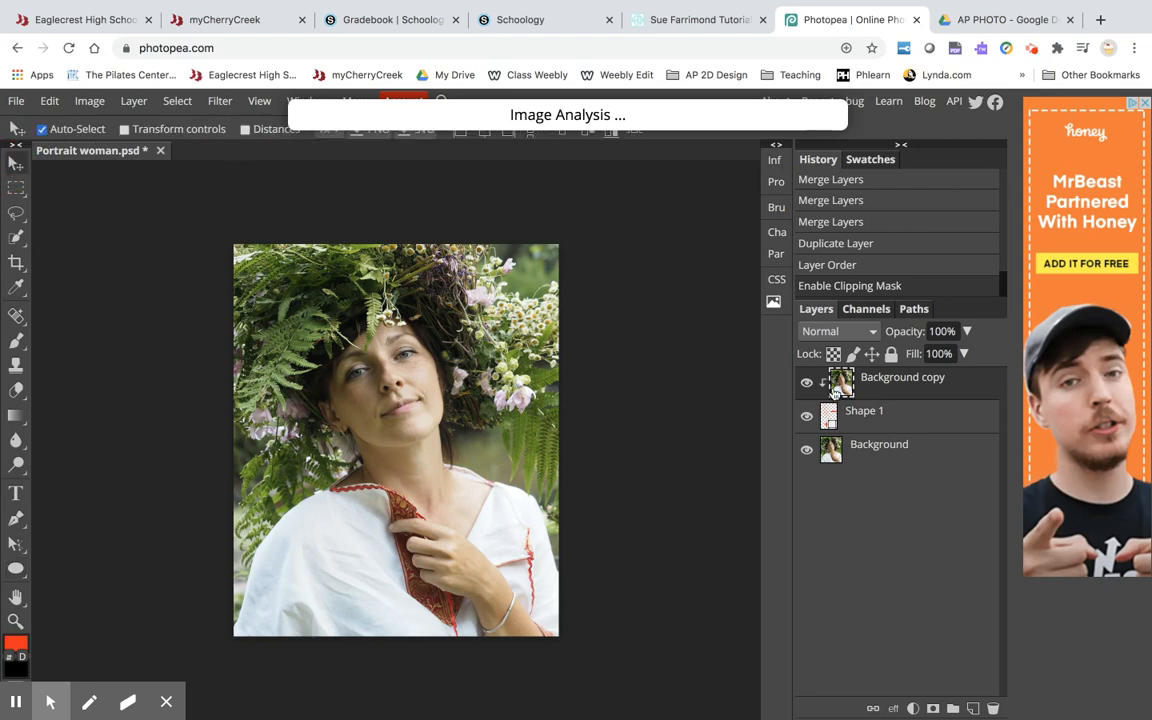
mouse_move(405, 403)
mouse_down()
mouse_move(424, 403)
mouse_move(379, 408)
mouse_move(376, 386)
mouse_move(389, 404)
mouse_up()
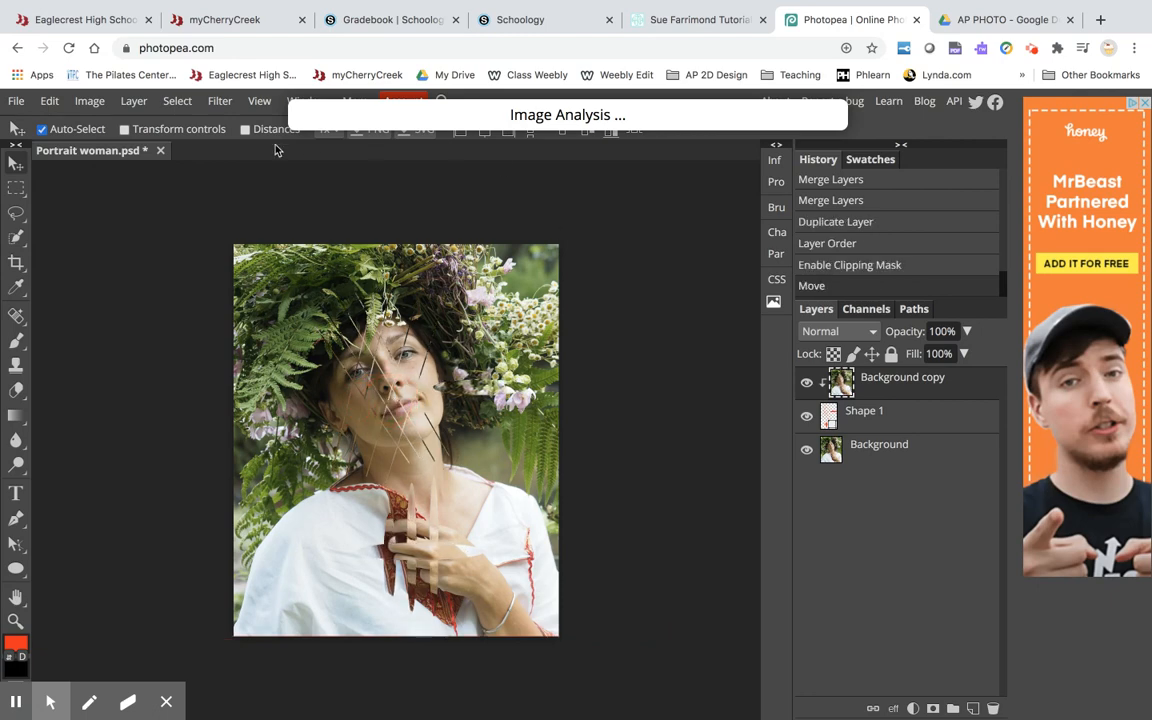
click(133, 101)
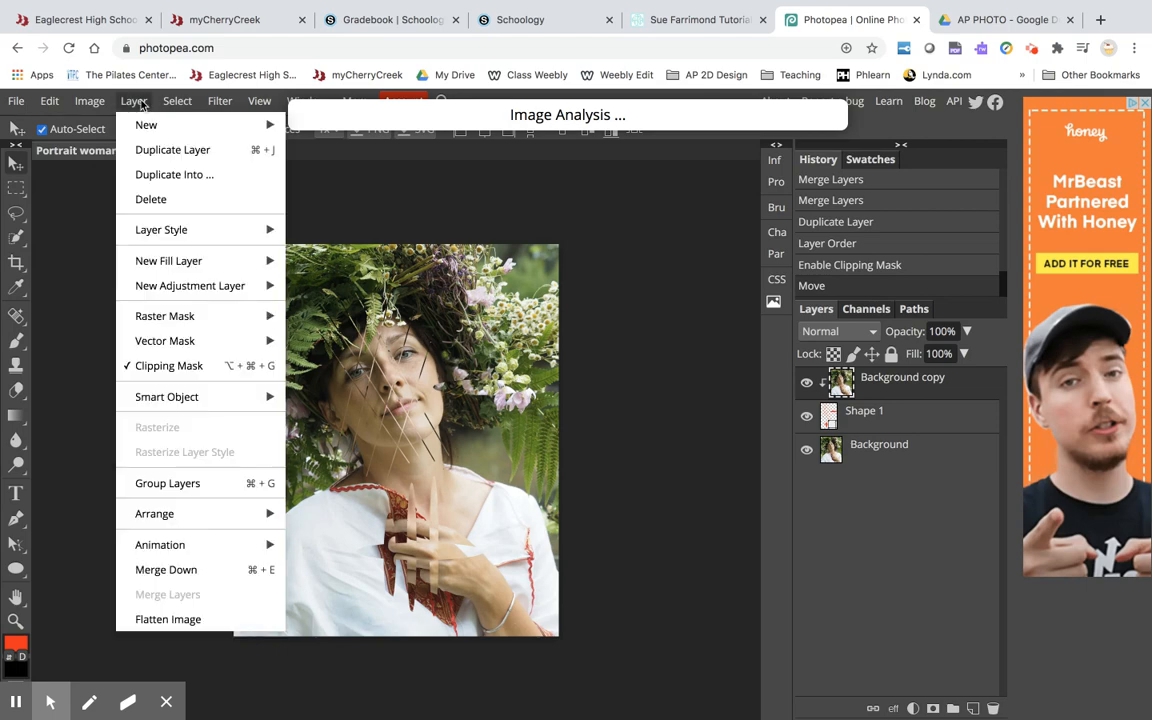
Flatten the image and export it as a JPG with quality set to 100%.
click(148, 619)
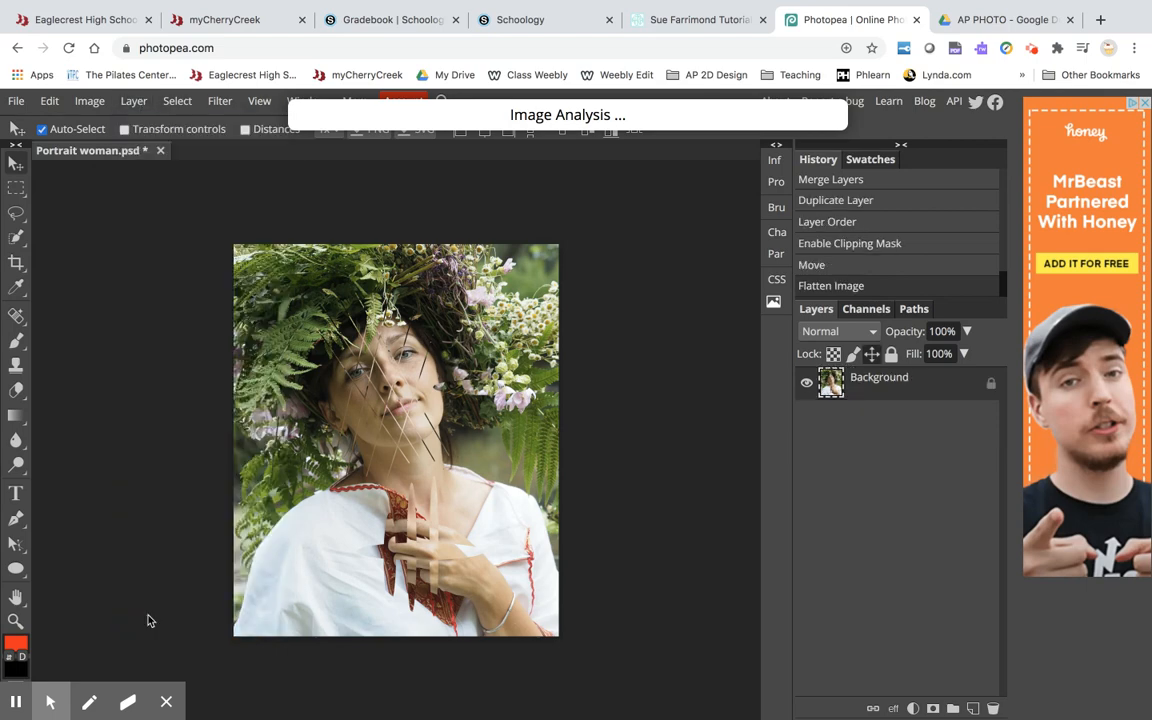
click(16, 101)
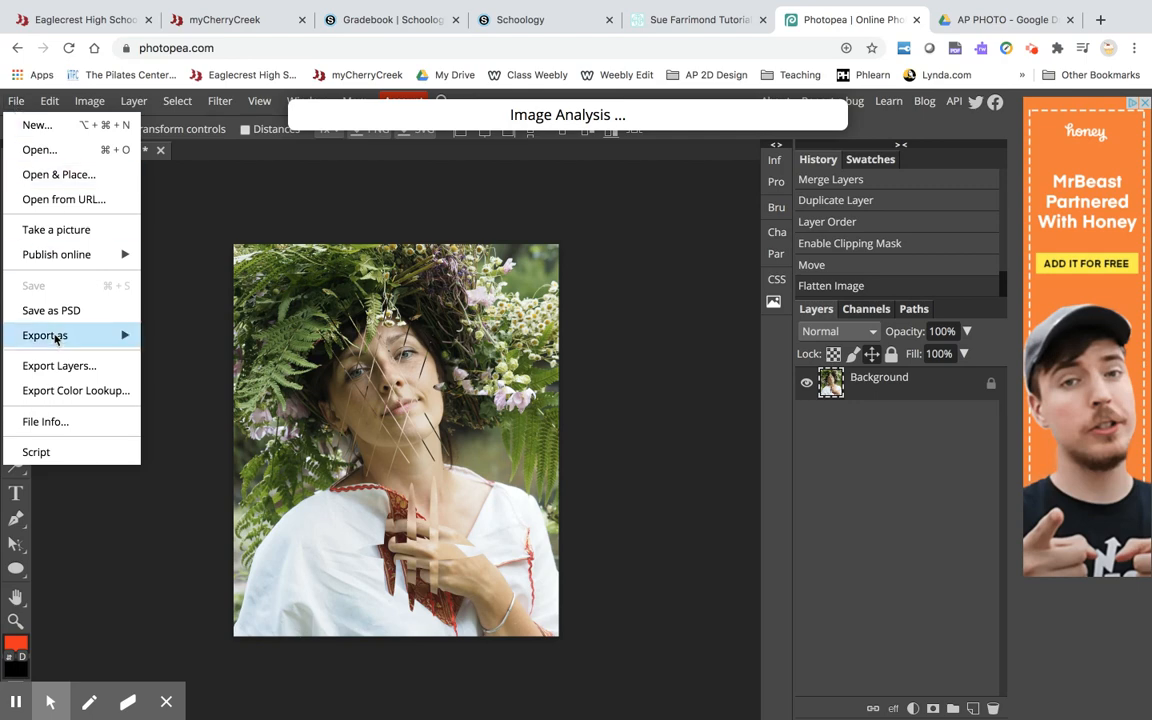
mouse_move(56, 328)
click(166, 360)
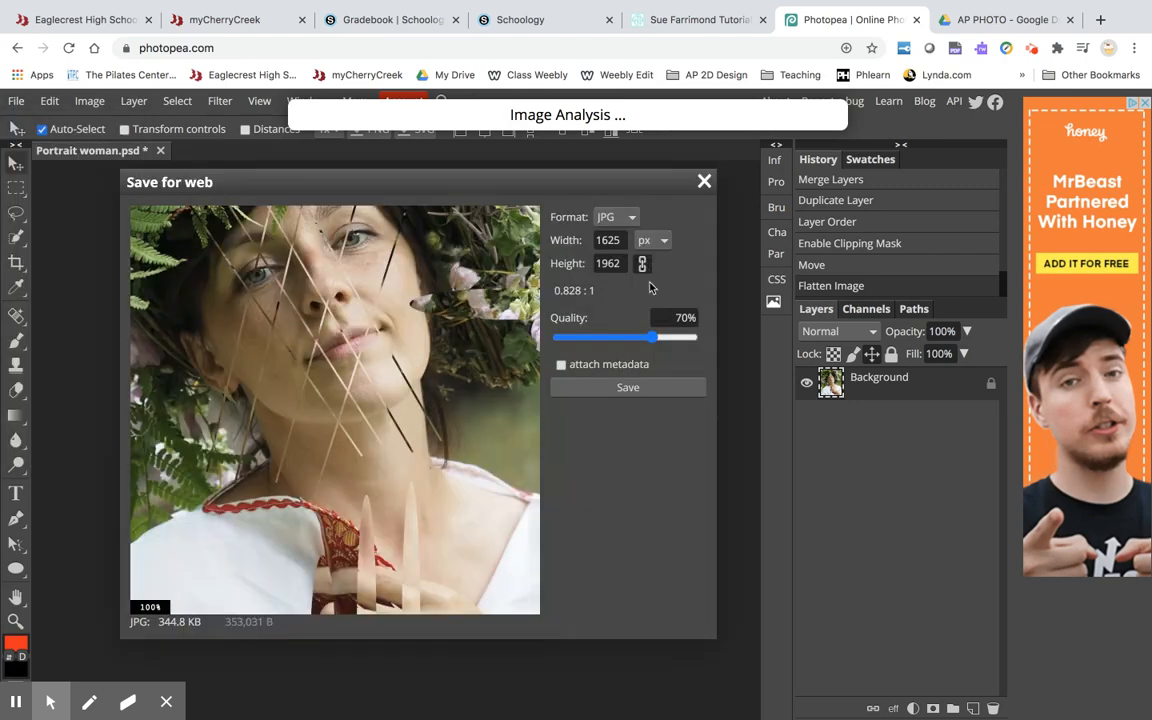
click(655, 340)
drag(658, 345, 704, 344)
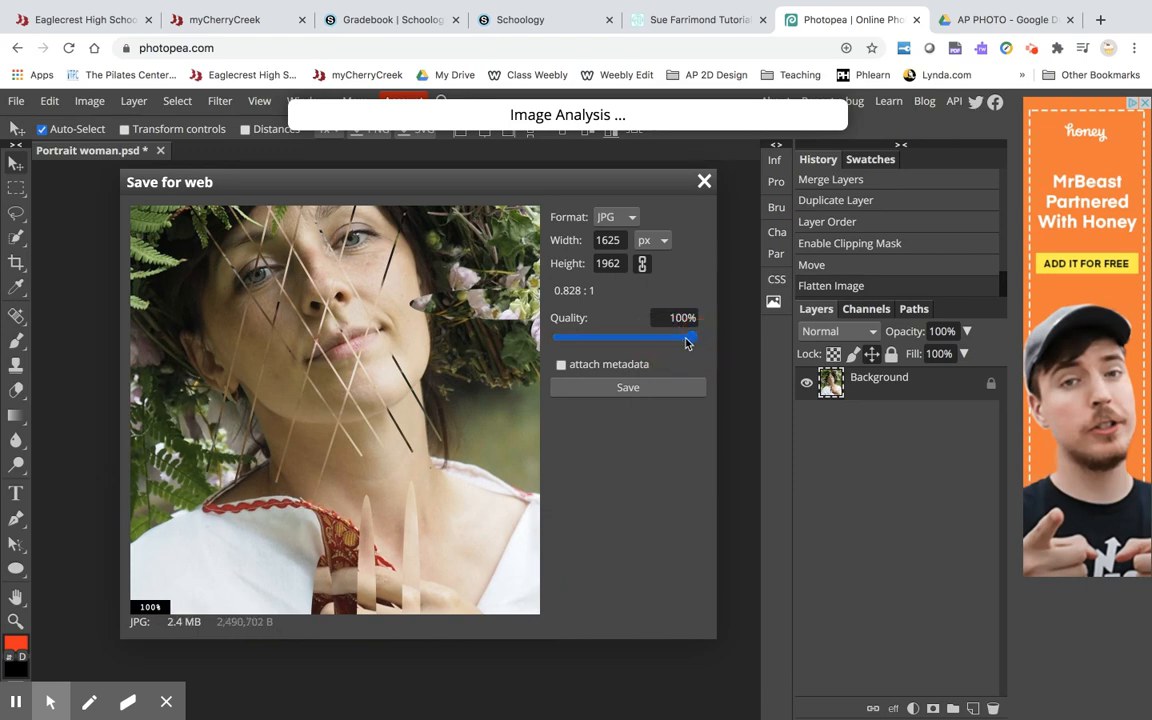
click(628, 388)
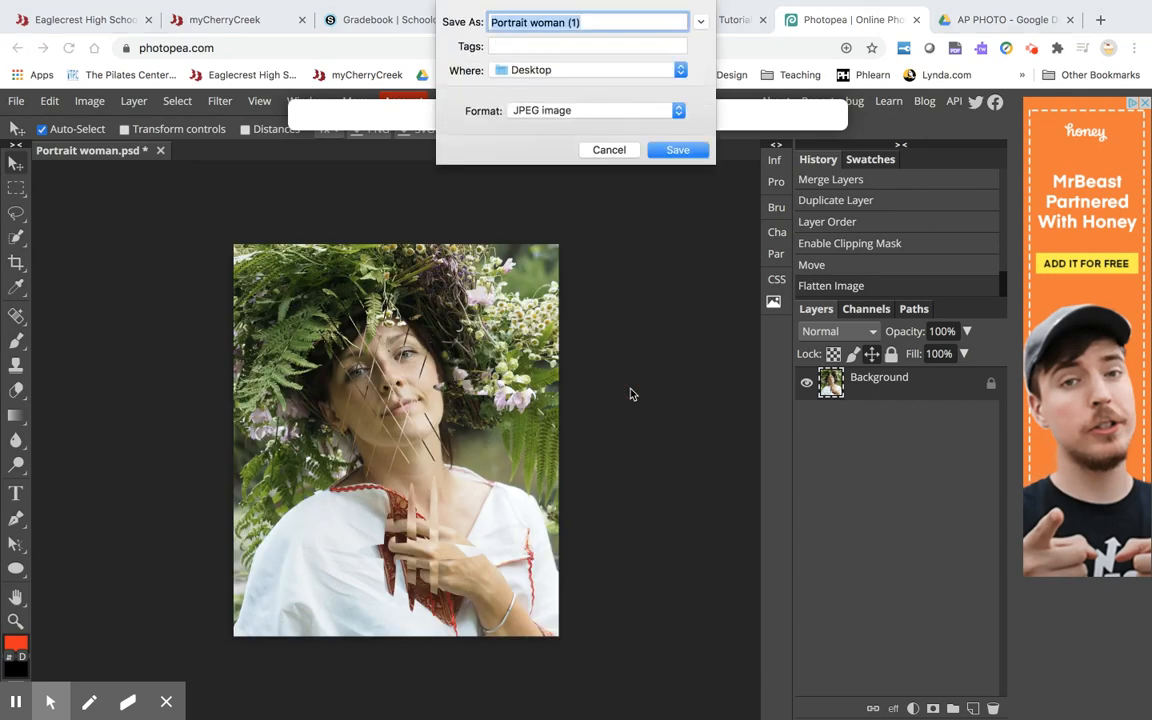
Save the JPG to the Desktop, naming it with the student's name followed by 1.
text(L)
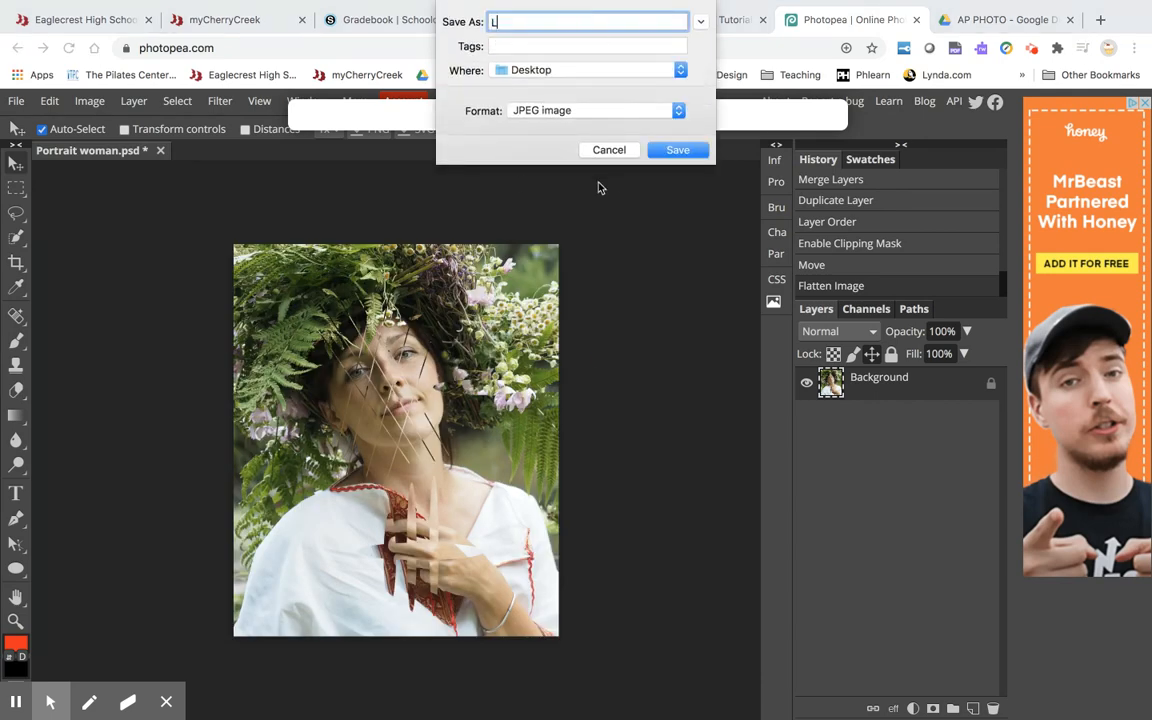
text(Hamilton1)
click(675, 152)
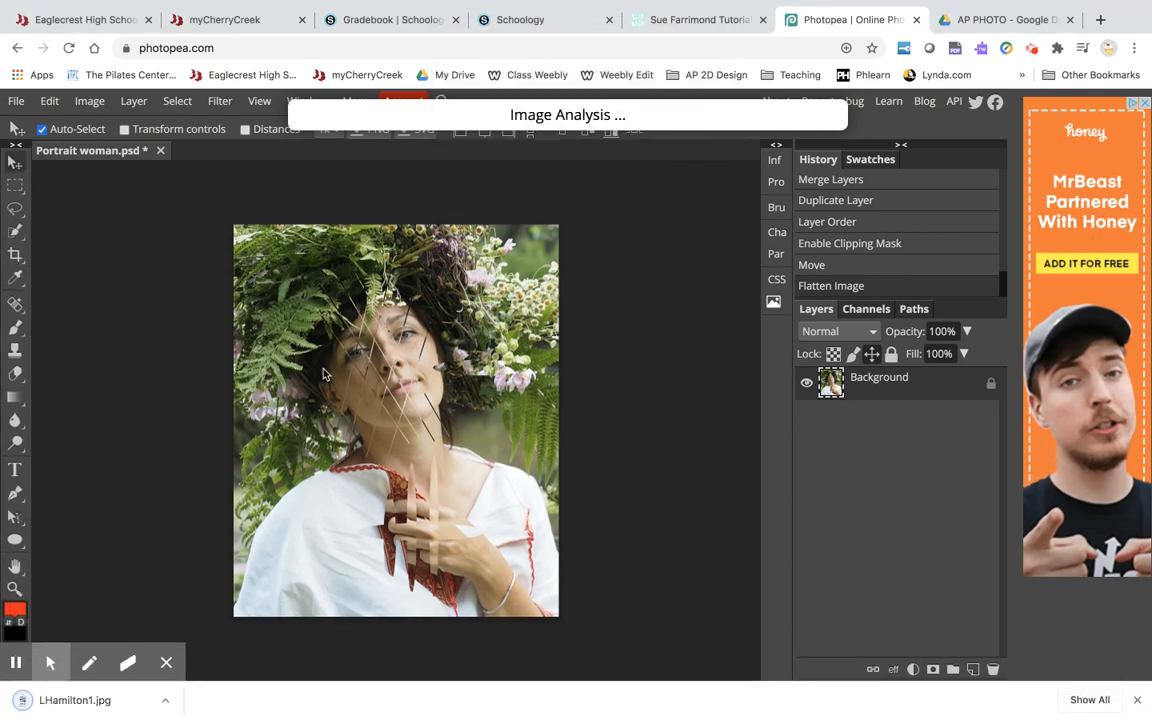
Open the downloaded JPG in Preview to check the finished image.
click(38, 703)
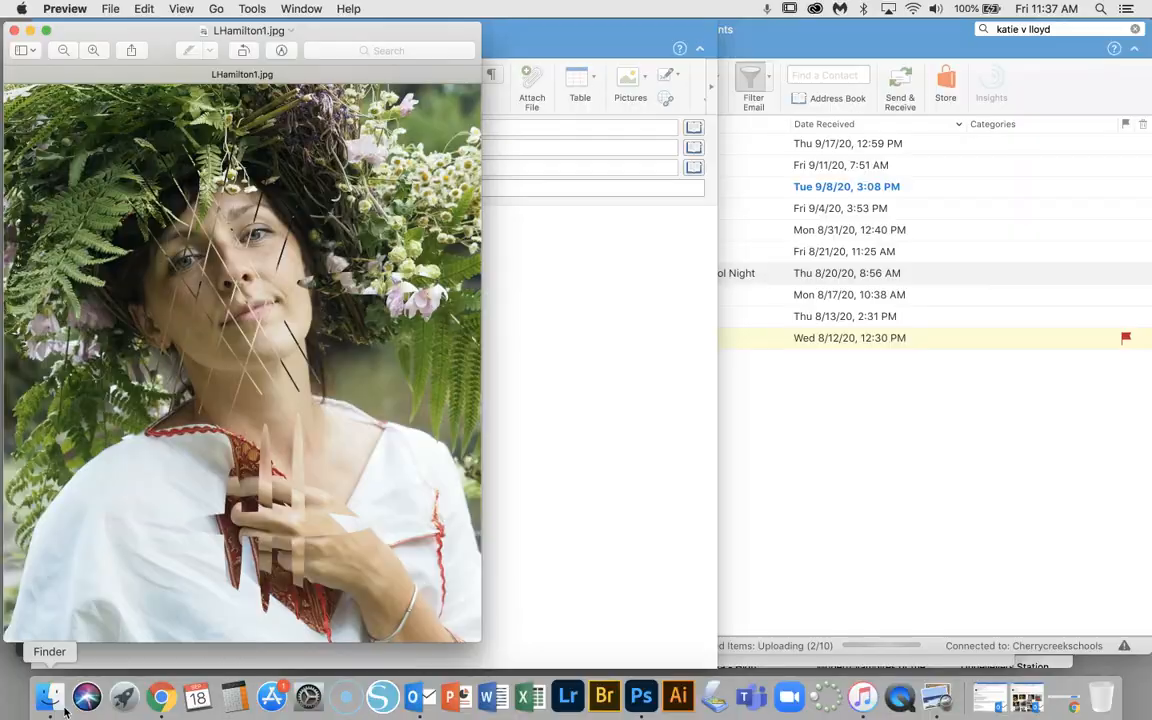
click(249, 8)
mouse_move(181, 8)
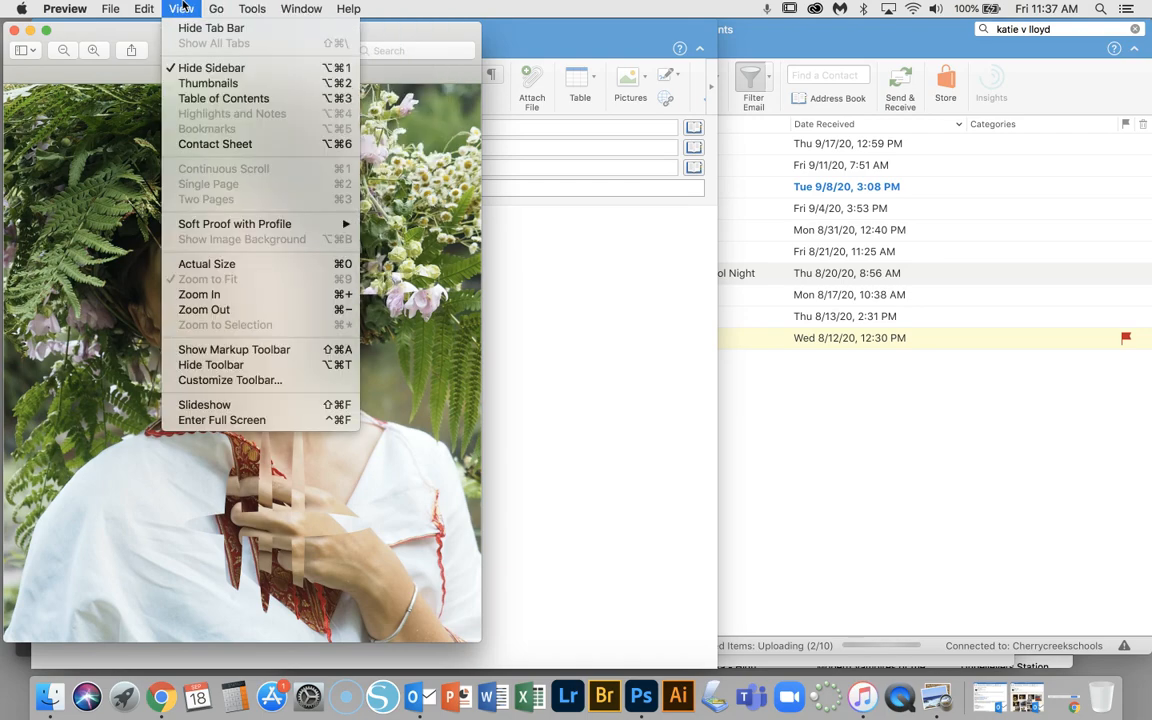